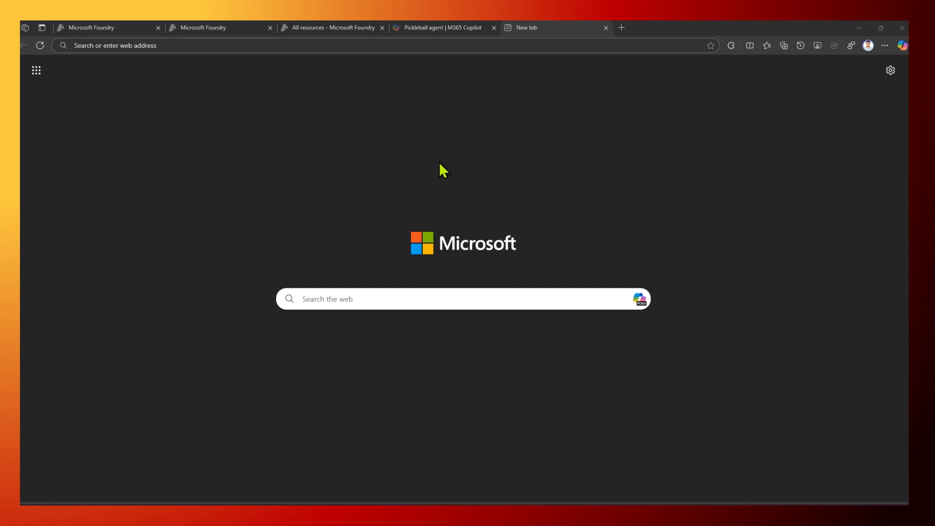
- Open the Microsoft Foundry portal at ai.azure.com in the new browser tab
{"action": "left_click", "coordinate": [433, 45]}
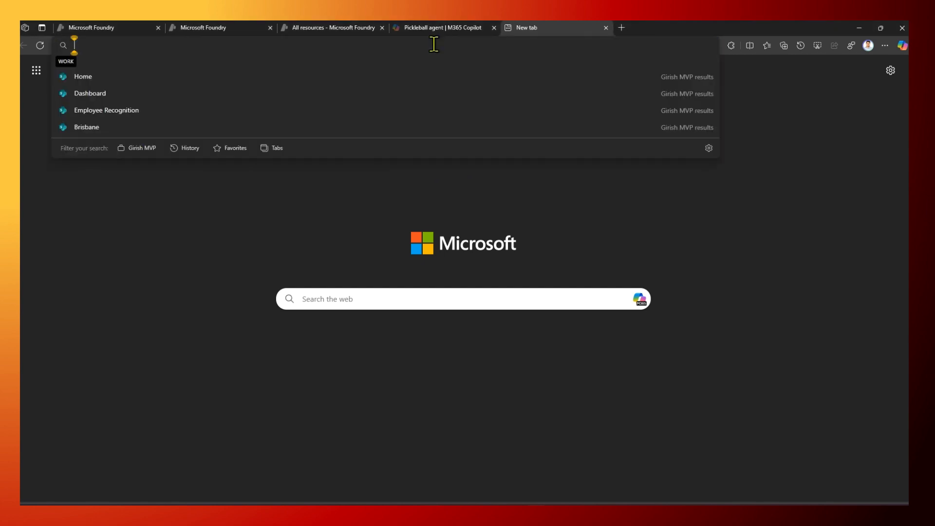
{"action": "type", "text": "ai.azur"}
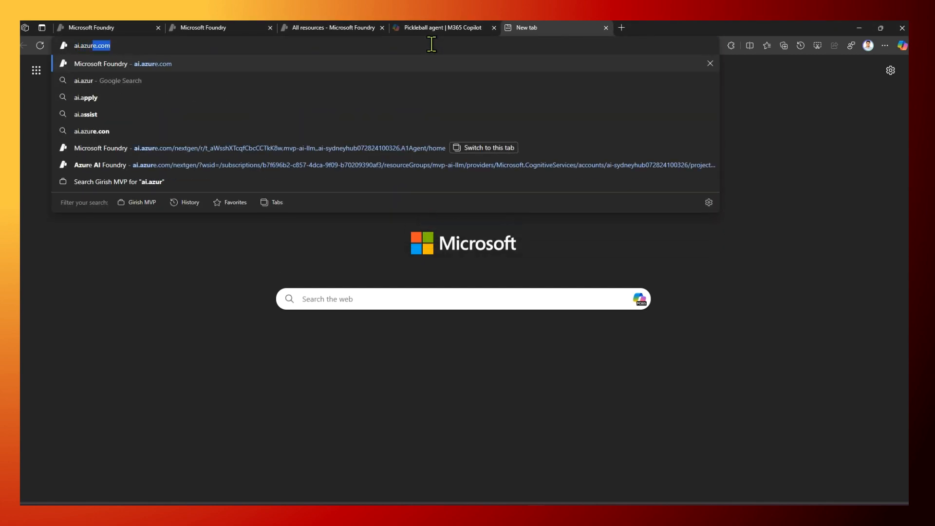
{"action": "type", "text": "e"}
{"action": "key", "text": "Return"}
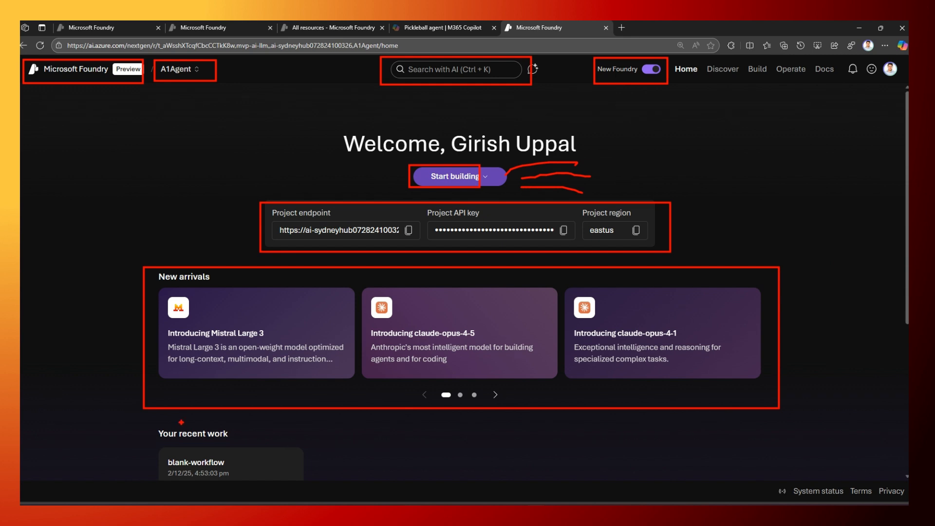
- Expand the Coding quick start section on the home page and read through the Python sample code
{"action": "scroll", "coordinate": [194, 464], "scroll_direction": "down", "scroll_amount": 3}
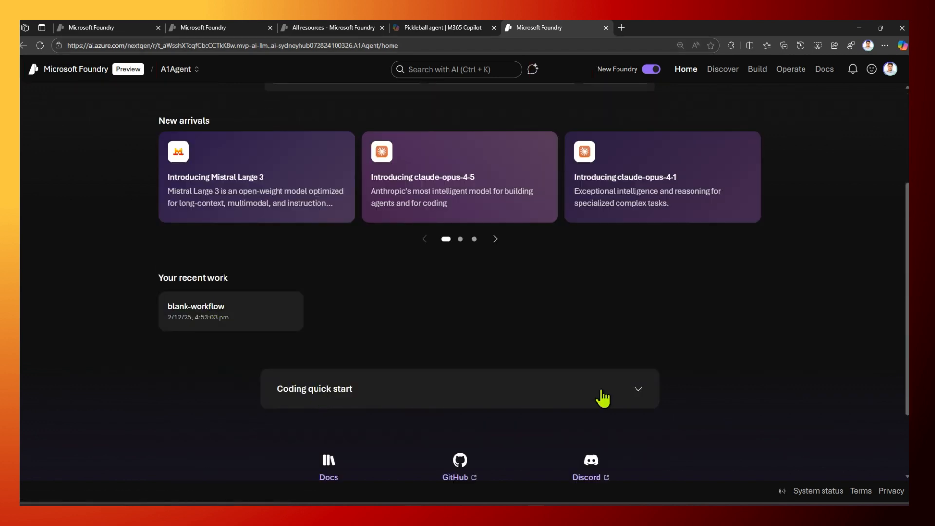
{"action": "left_click", "coordinate": [637, 390]}
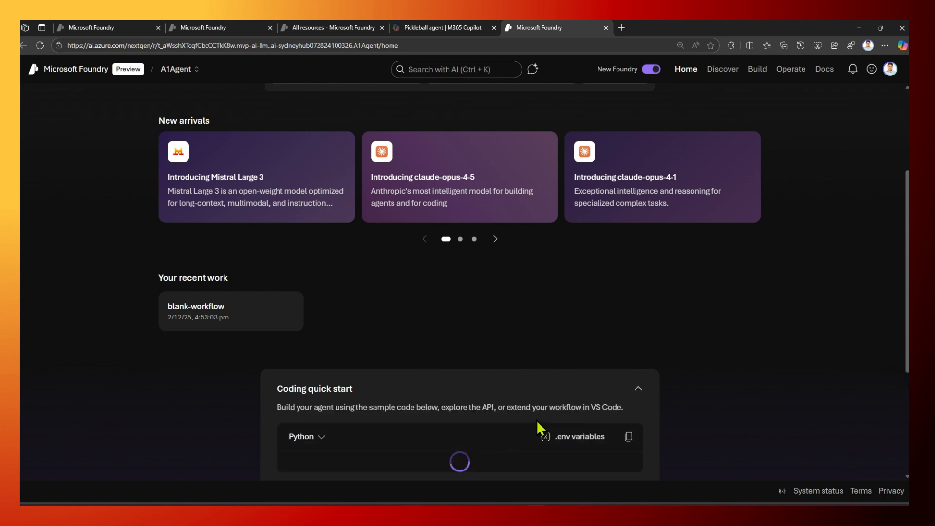
{"action": "scroll", "coordinate": [536, 424], "scroll_direction": "down", "scroll_amount": 3}
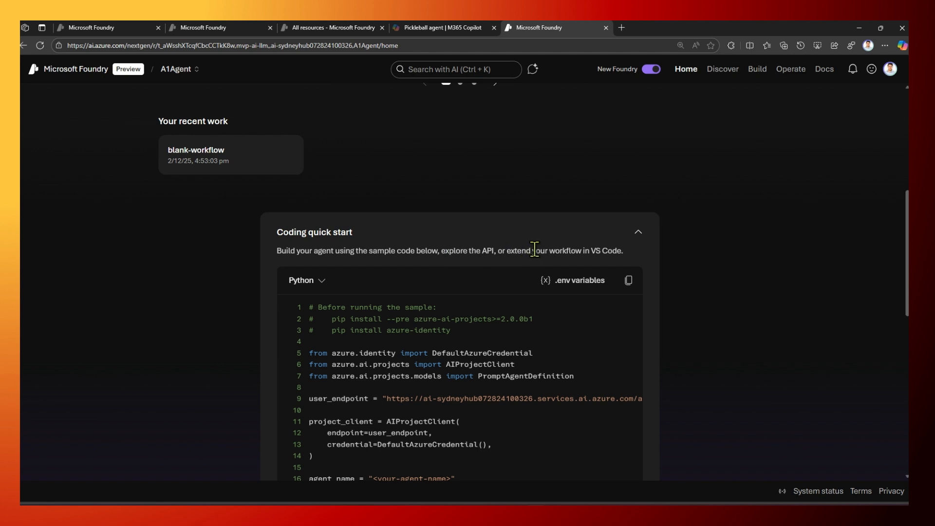
{"action": "scroll", "coordinate": [406, 335], "scroll_direction": "down", "scroll_amount": 2}
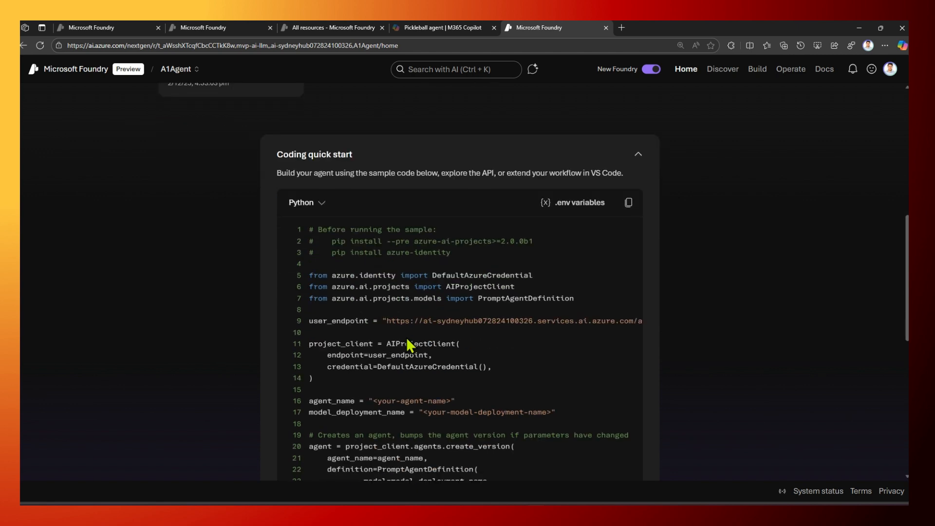
{"action": "scroll", "coordinate": [344, 341], "scroll_direction": "down", "scroll_amount": 6}
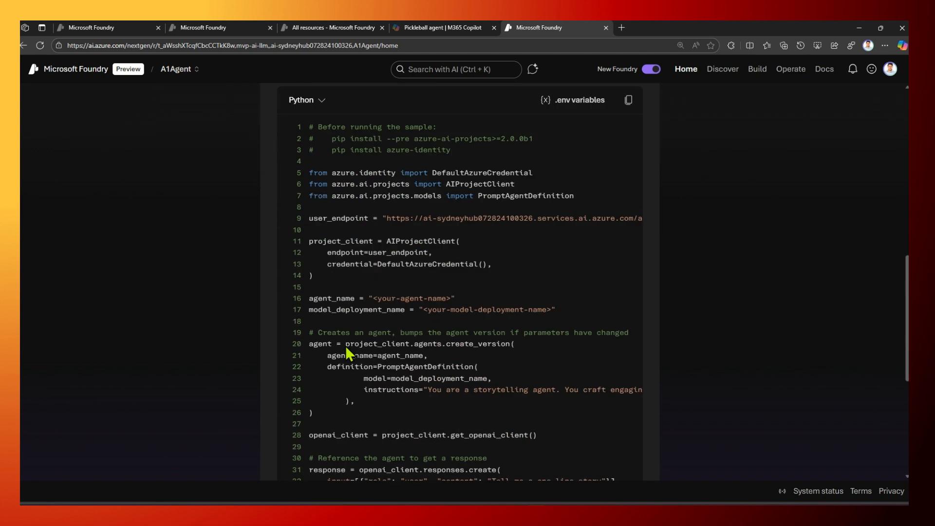
{"action": "scroll", "coordinate": [351, 360], "scroll_direction": "down", "scroll_amount": 2}
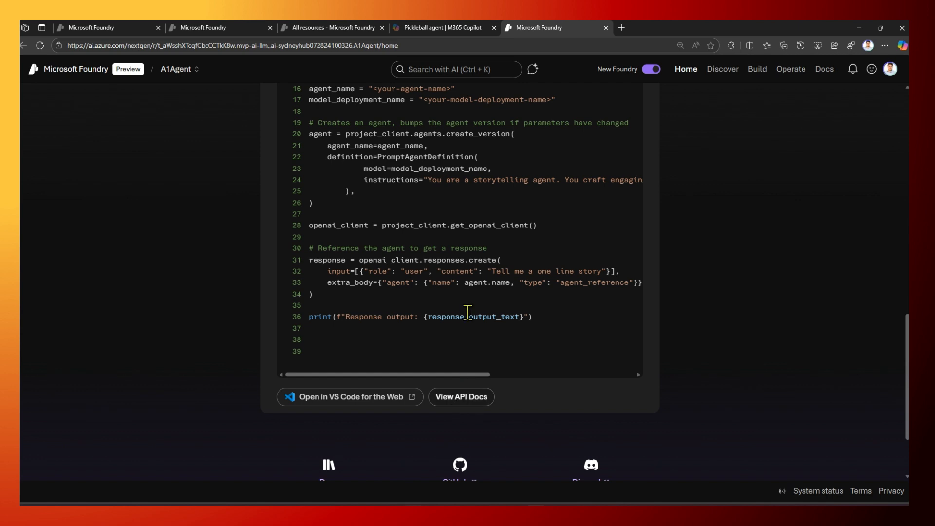
{"action": "scroll", "coordinate": [468, 309], "scroll_direction": "up", "scroll_amount": 5}
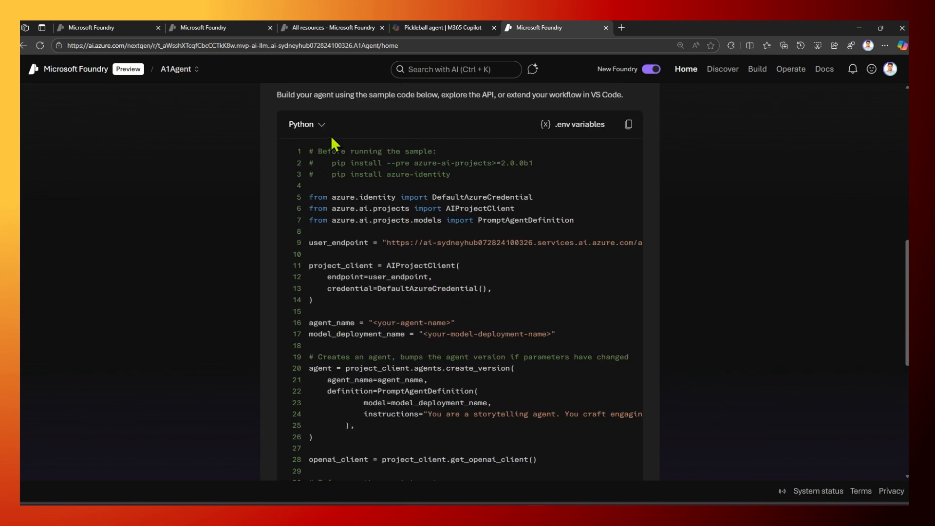
- Switch the quick start sample code to C# and copy the project's .env variables
{"action": "left_click", "coordinate": [324, 128]}
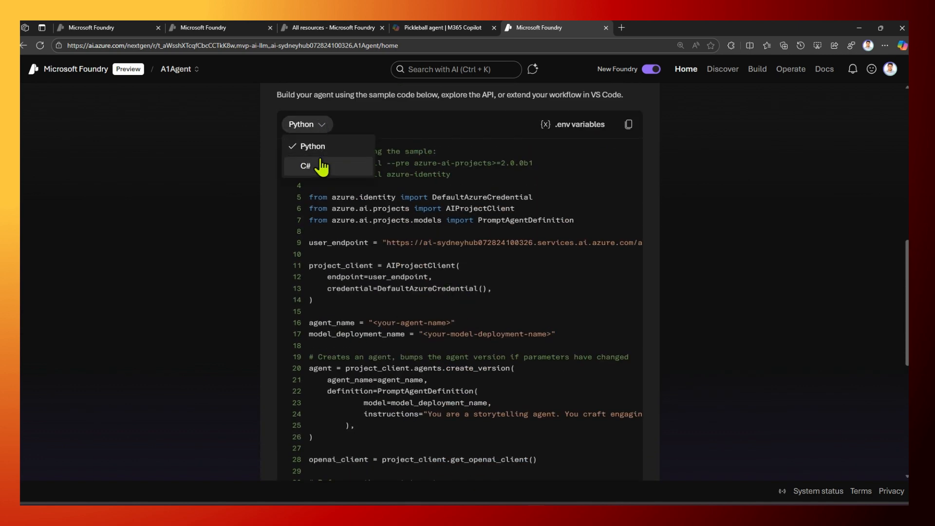
{"action": "left_click", "coordinate": [306, 166]}
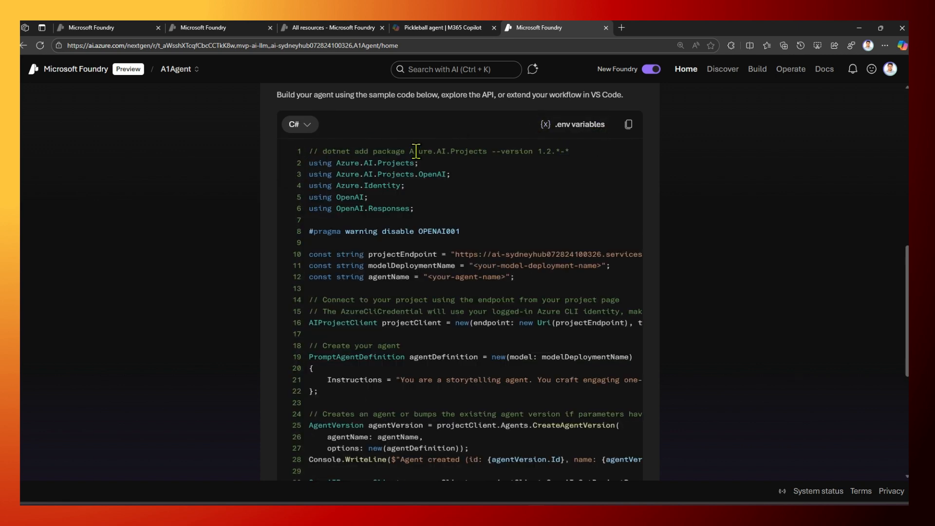
{"action": "left_click", "coordinate": [578, 130]}
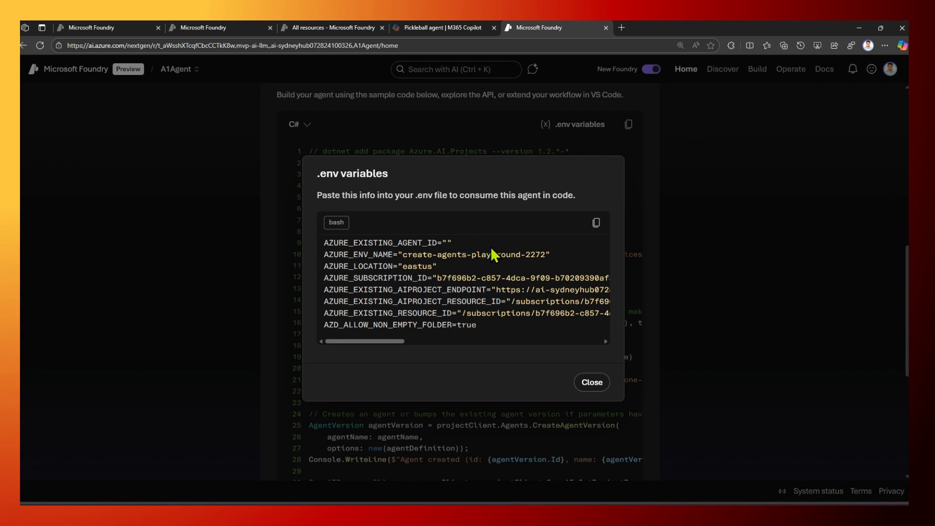
{"action": "left_click", "coordinate": [597, 224]}
{"action": "left_click_drag", "start_coordinate": [330, 277], "coordinate": [384, 290]}
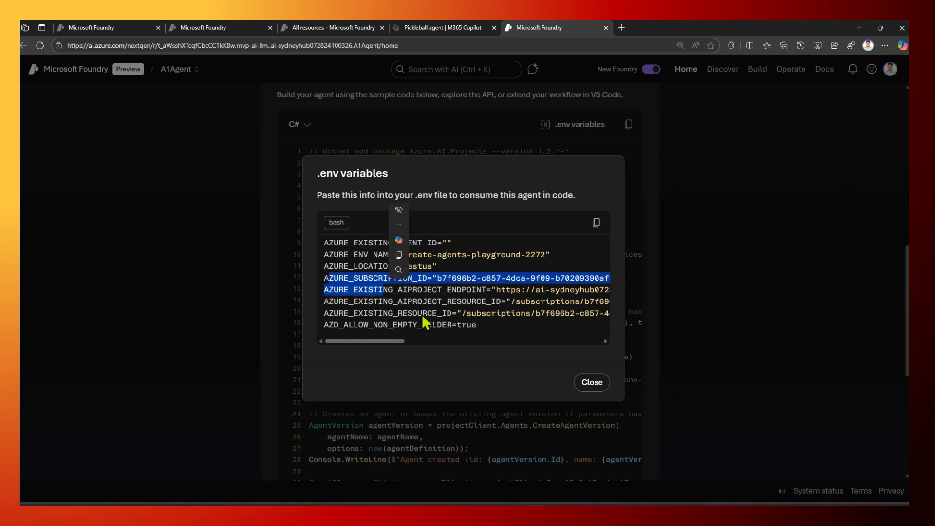
{"action": "left_click", "coordinate": [591, 382]}
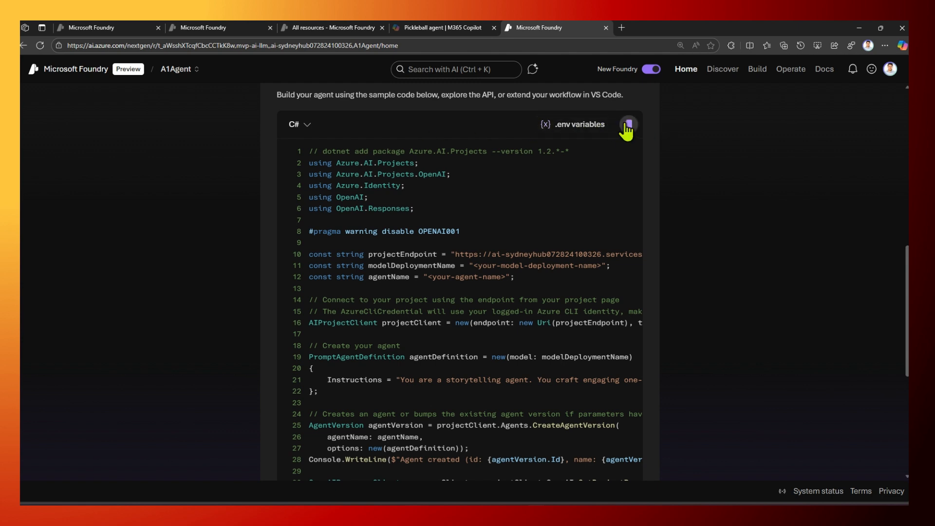
{"action": "scroll", "coordinate": [313, 198], "scroll_direction": "up", "scroll_amount": 10}
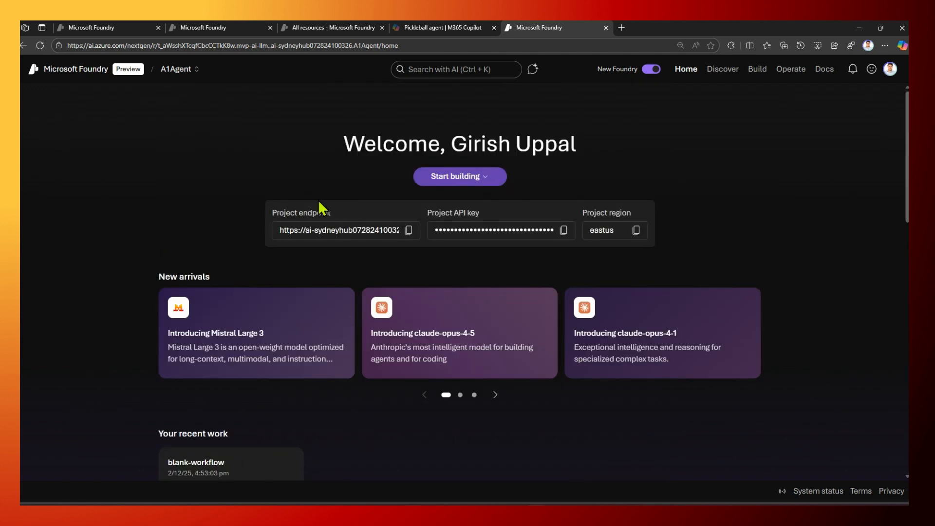
{"action": "left_click", "coordinate": [489, 181]}
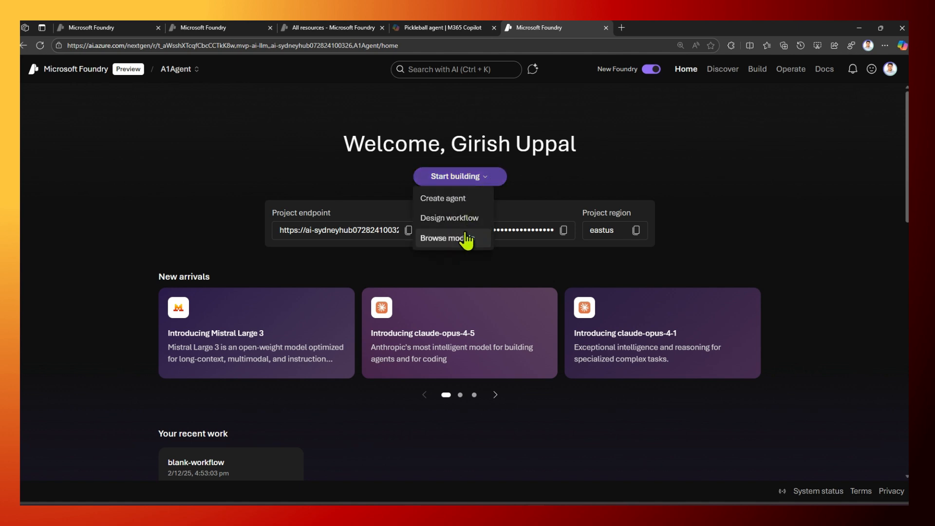
{"action": "left_click", "coordinate": [203, 116]}
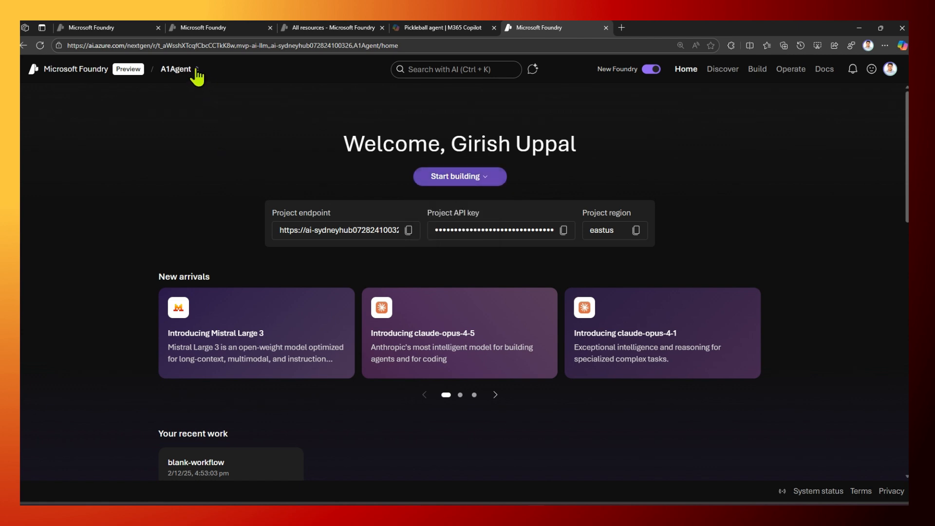
- Start a new project from the project switcher and enter ProjectLondon as its name
{"action": "left_click", "coordinate": [197, 71]}
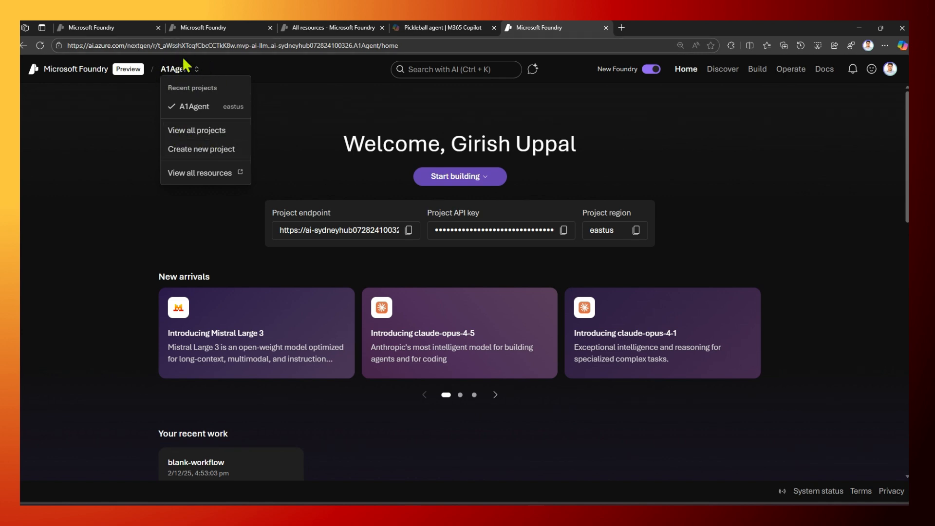
{"action": "left_click", "coordinate": [209, 150]}
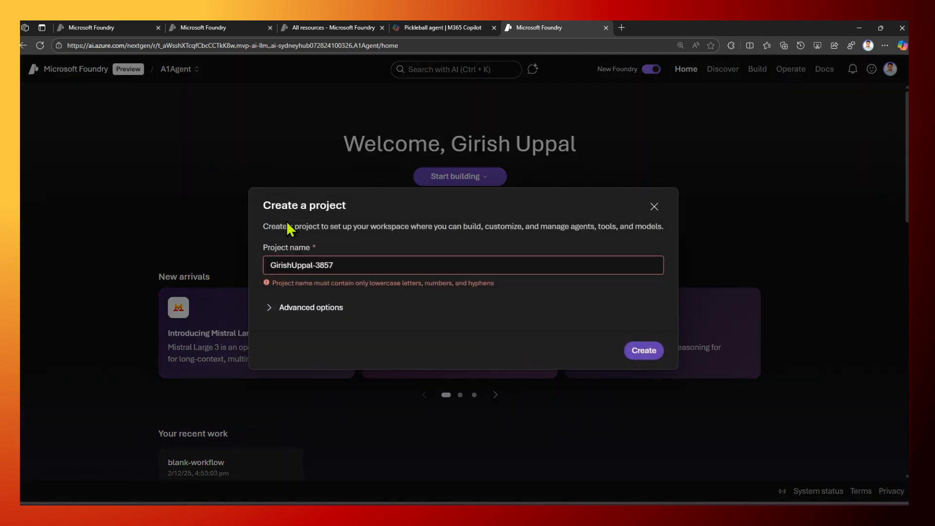
{"action": "left_click_drag", "start_coordinate": [352, 263], "coordinate": [175, 265]}
{"action": "type", "text": "Project"}
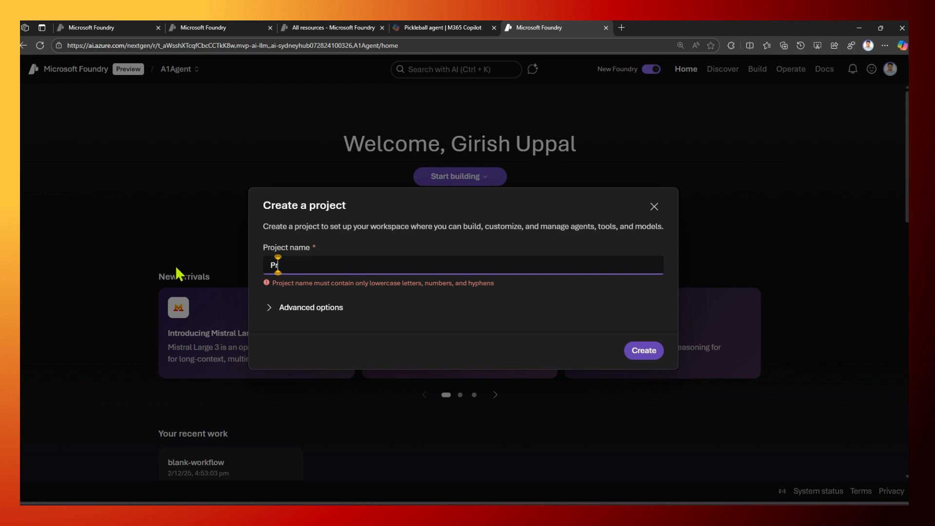
{"action": "type", "text": "ondon"}
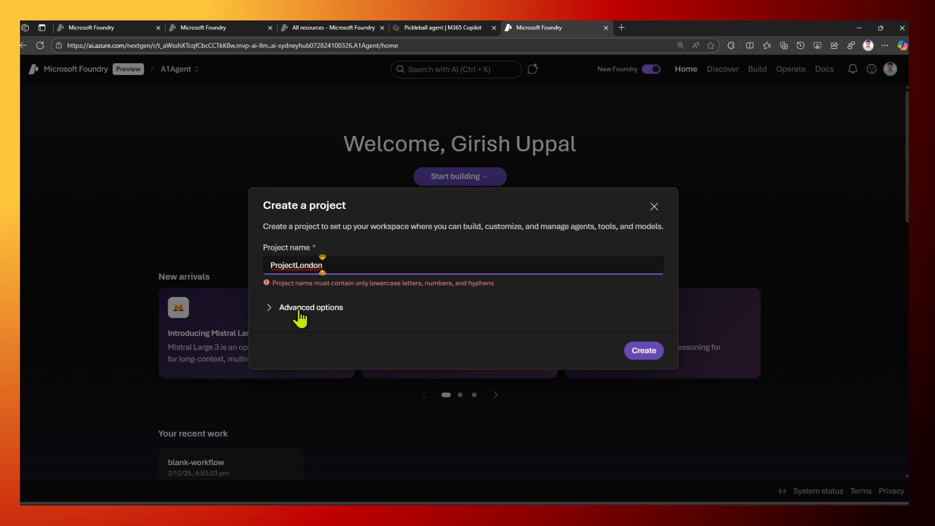
- Expand the new project's advanced options and check the Foundry resource, the resource group and the project naming rule
{"action": "left_click", "coordinate": [270, 307]}
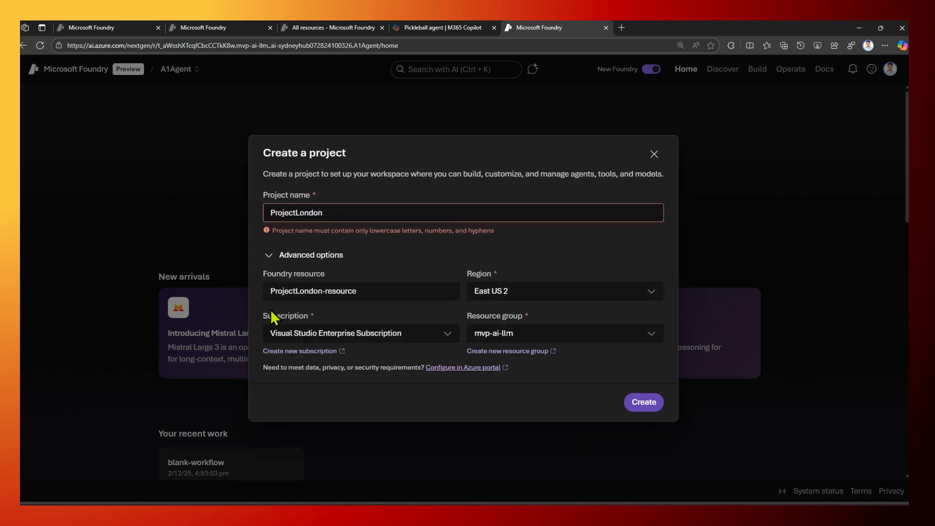
{"action": "left_click_drag", "start_coordinate": [362, 290], "coordinate": [268, 289]}
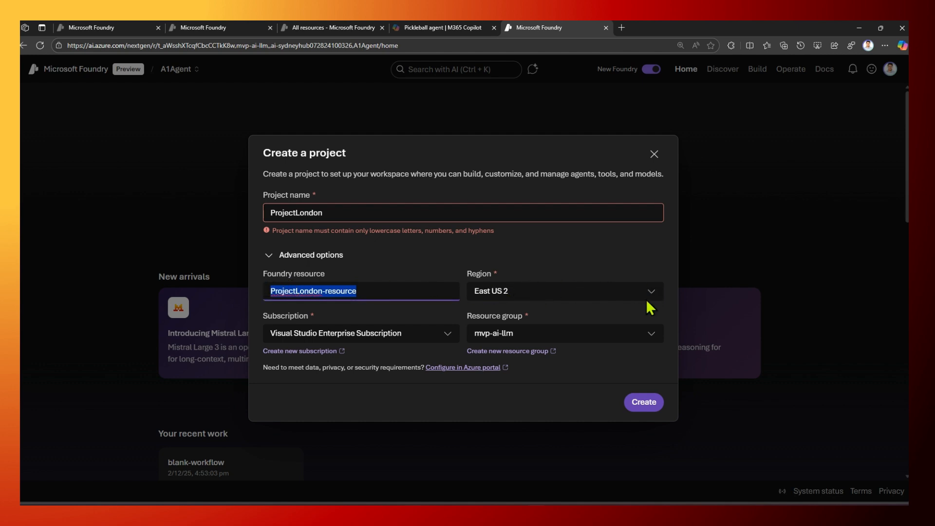
{"action": "left_click", "coordinate": [643, 333]}
{"action": "left_click", "coordinate": [642, 333]}
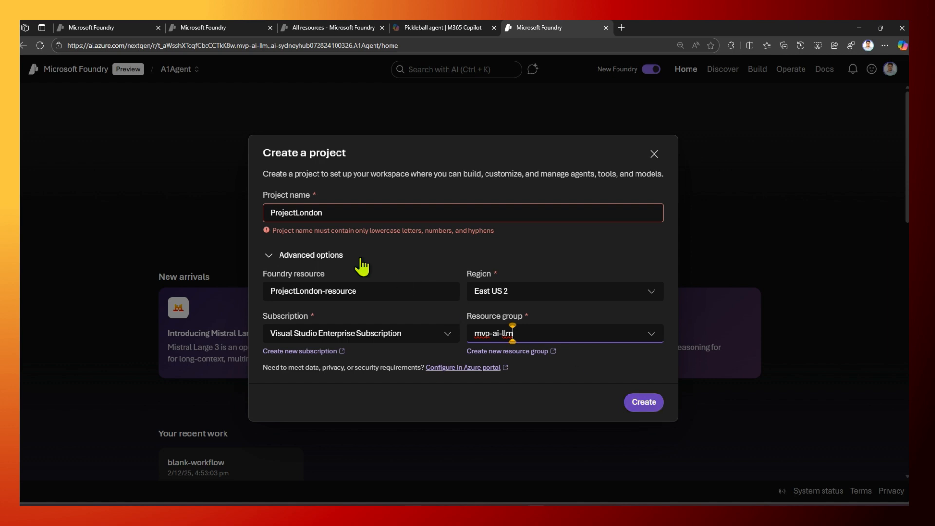
{"action": "left_click_drag", "start_coordinate": [298, 231], "coordinate": [426, 234]}
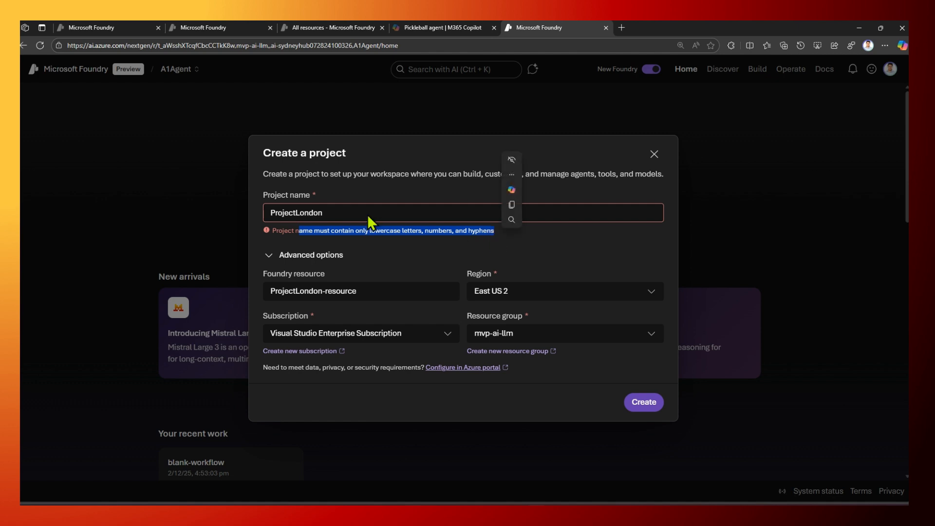
- Change the project name to projectlondon in lowercase and create the project
{"action": "left_click_drag", "start_coordinate": [368, 214], "coordinate": [225, 213]}
{"action": "type", "text": "pro"}
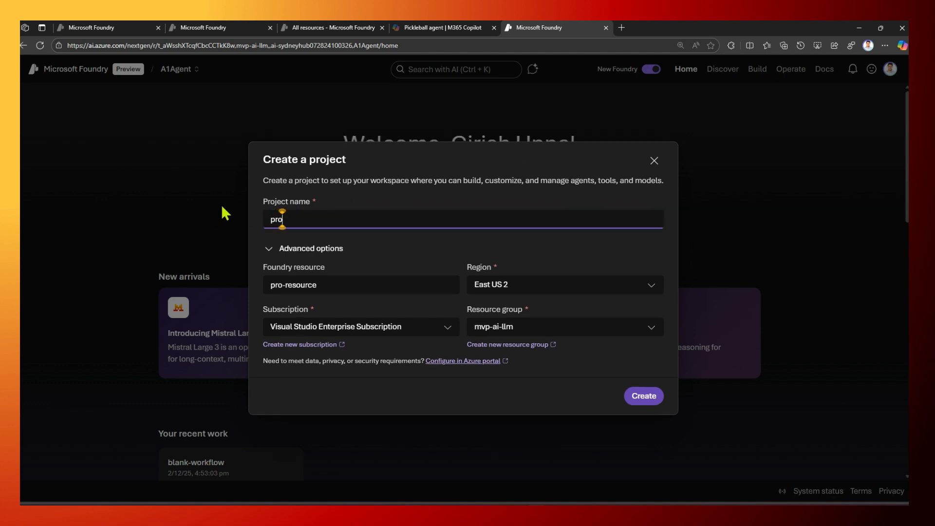
{"action": "type", "text": "jectlondon"}
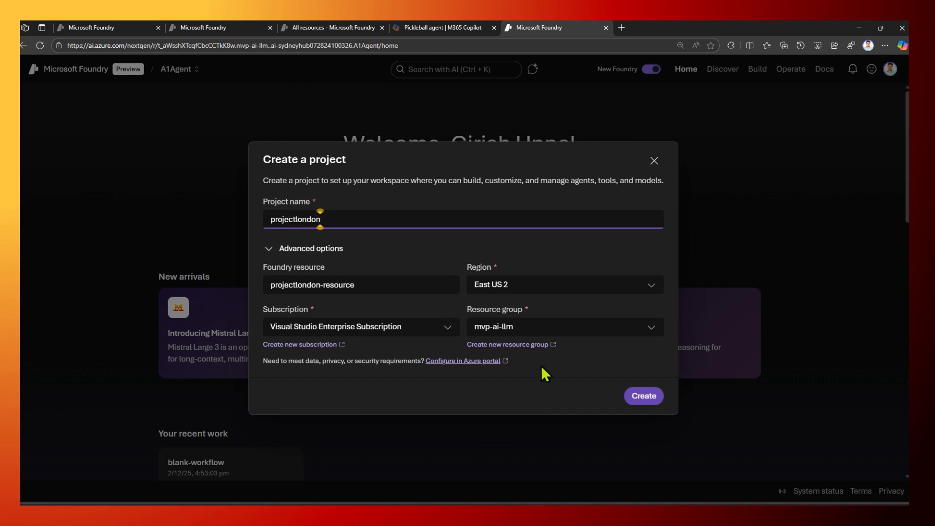
{"action": "left_click", "coordinate": [644, 396]}
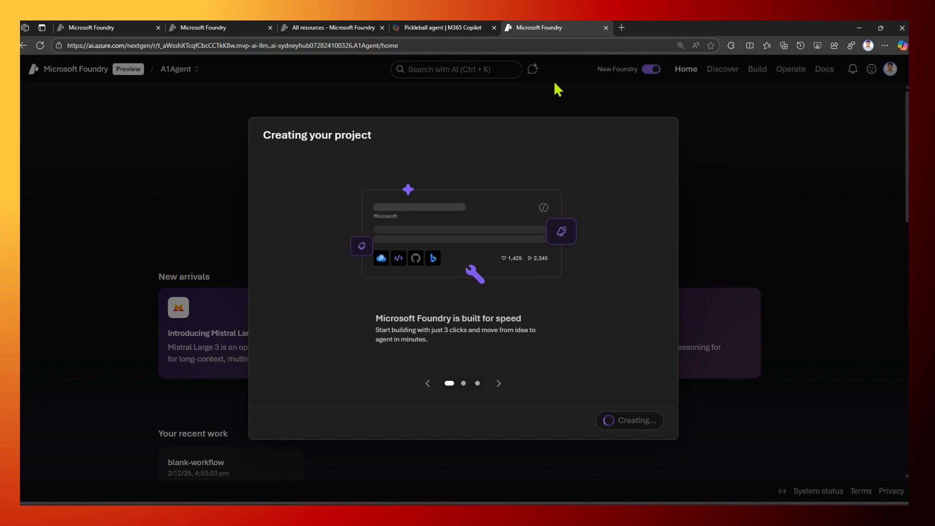
- Create a new agent named DecemberAgent in the A1Agent project
{"action": "left_click", "coordinate": [226, 27]}
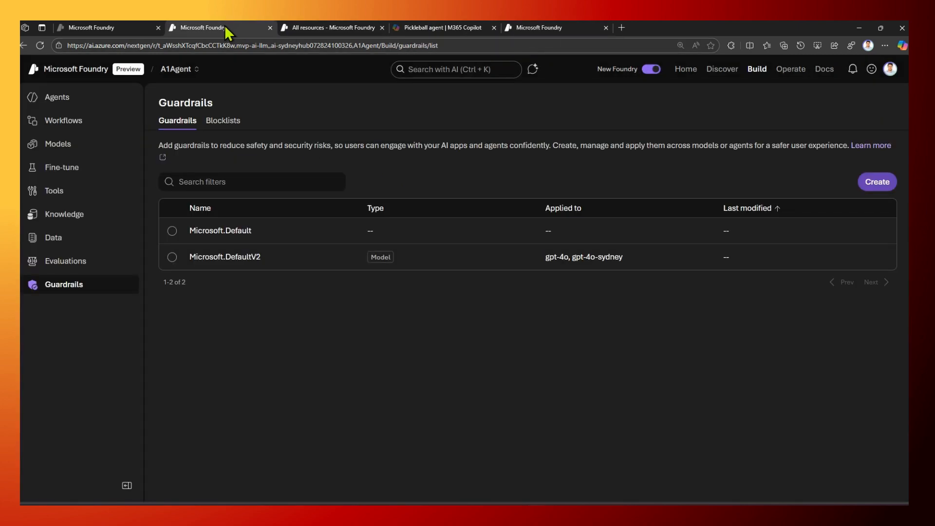
{"action": "left_click", "coordinate": [103, 28]}
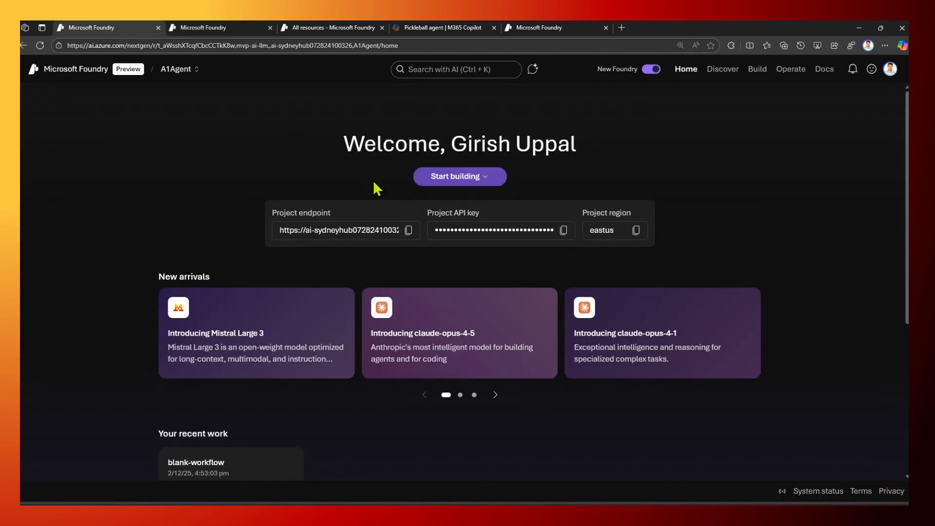
{"action": "left_click", "coordinate": [490, 178]}
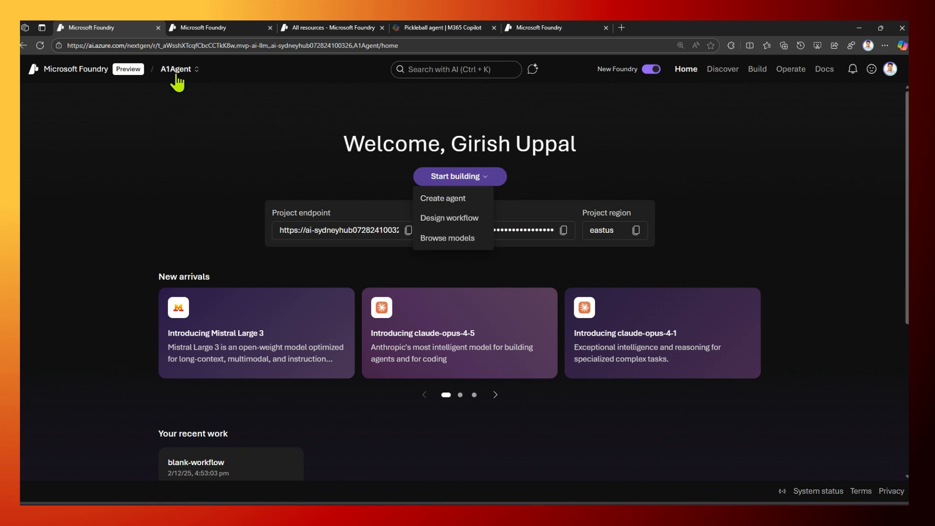
{"action": "left_click", "coordinate": [456, 200]}
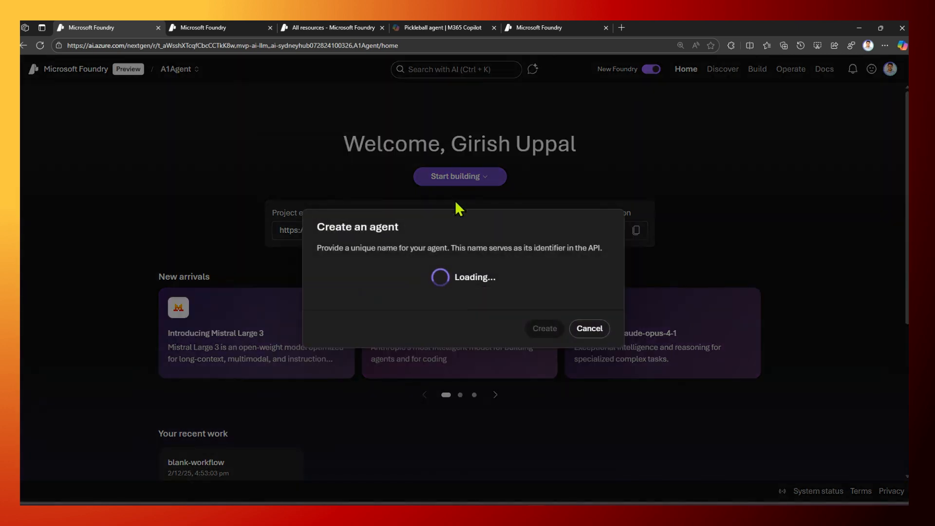
{"action": "left_click", "coordinate": [385, 281]}
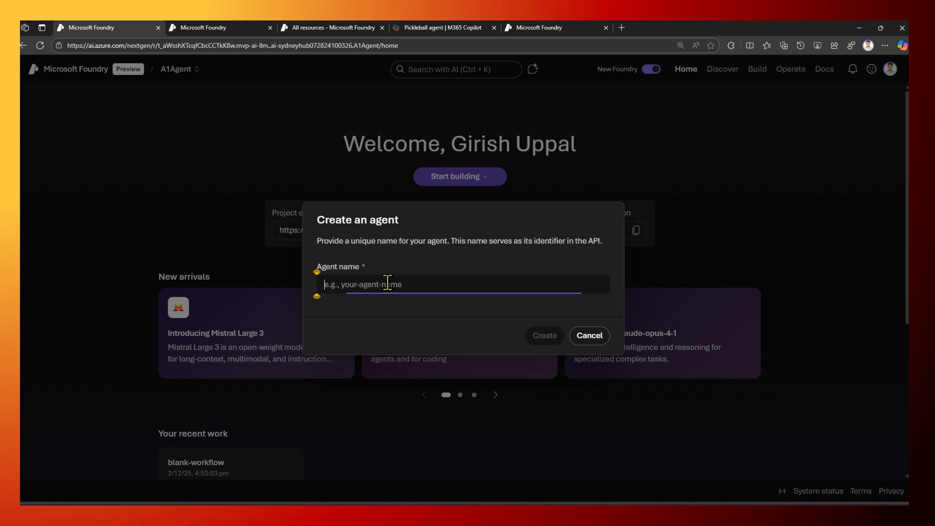
{"action": "type", "text": "DecemberAge"}
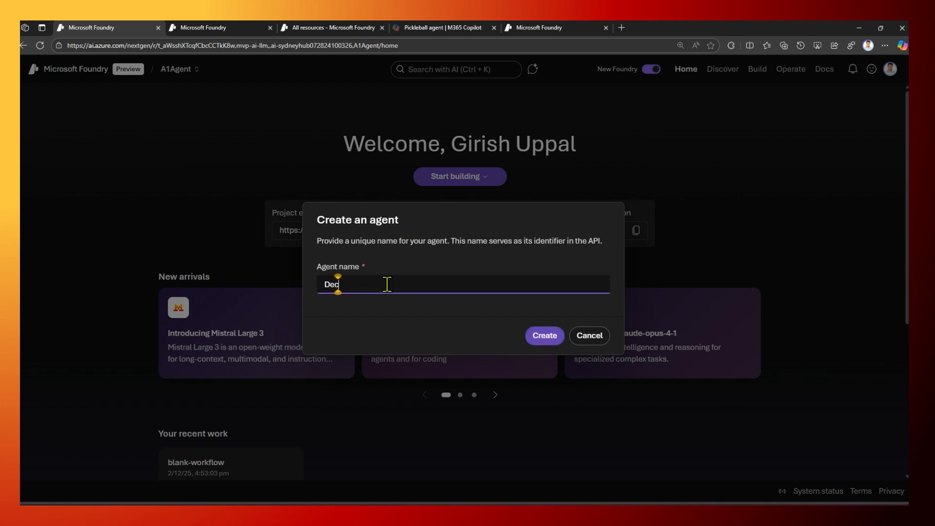
{"action": "type", "text": "nt"}
{"action": "left_click", "coordinate": [543, 338]}
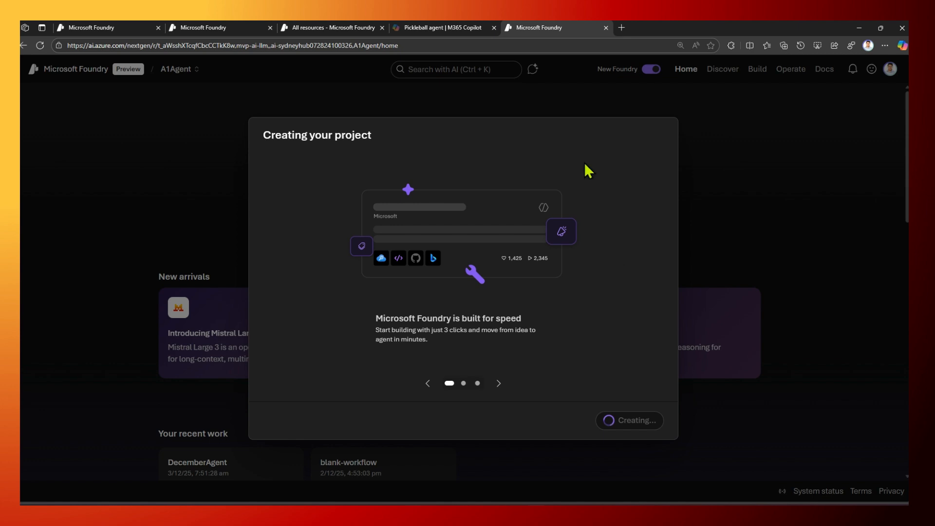
- Enter "You are an agent which answers questions about aircraft engineering only" as the instructions of DecemberAgent
{"action": "left_click", "coordinate": [116, 24]}
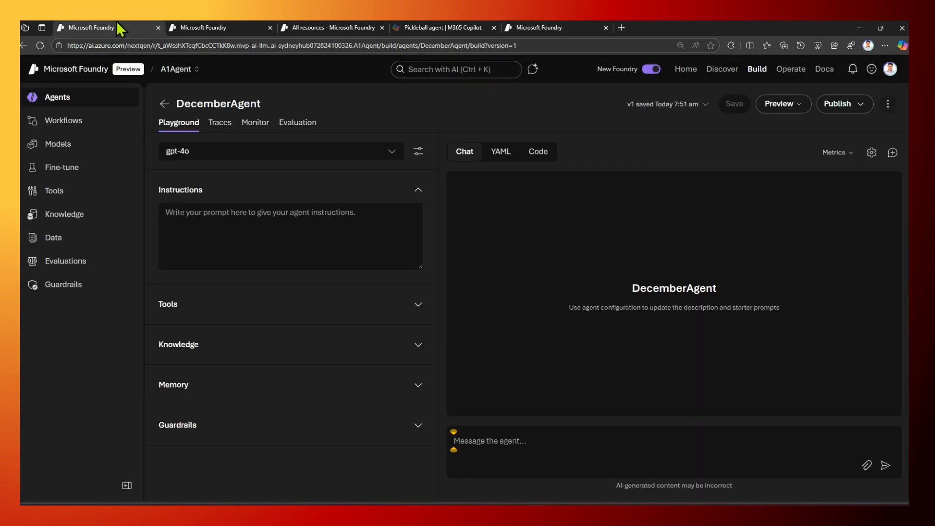
{"action": "left_click", "coordinate": [198, 26]}
{"action": "left_click", "coordinate": [119, 28]}
{"action": "left_click", "coordinate": [226, 213]}
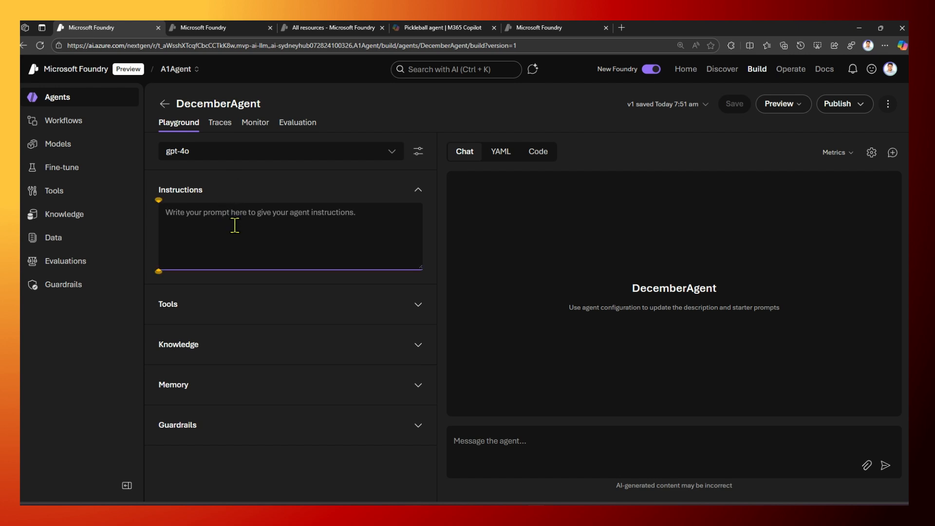
{"action": "type", "text": "You"}
{"action": "key", "text": "BackSpace"}
{"action": "key", "text": "BackSpace"}
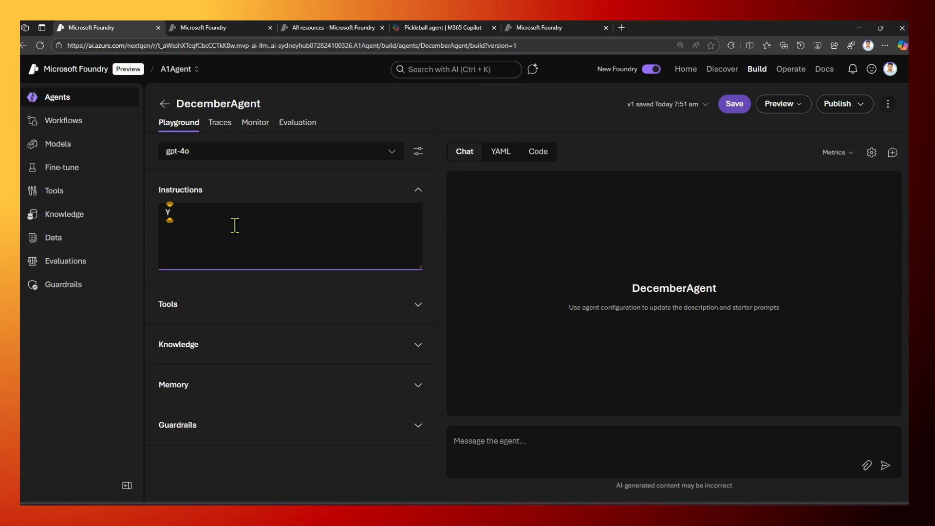
{"action": "type", "text": "ou are an agent which answ"}
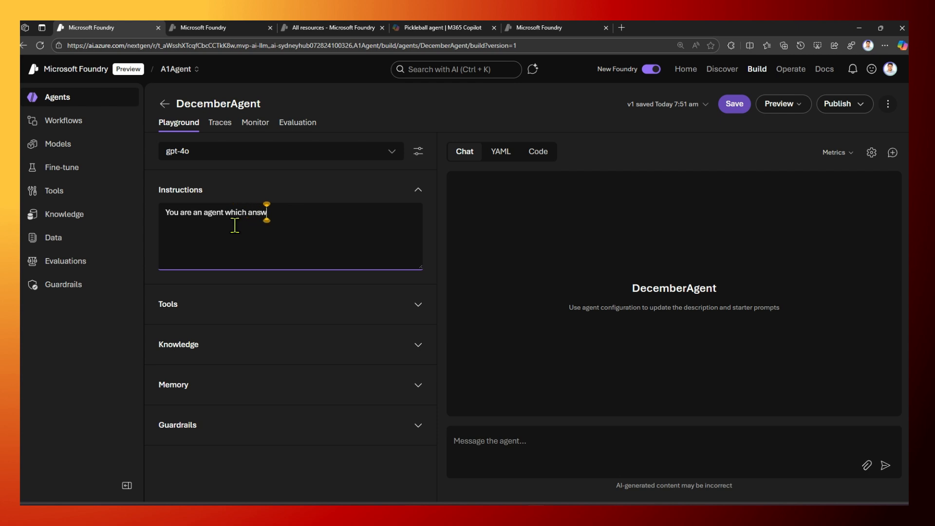
{"action": "type", "text": "ers questions"}
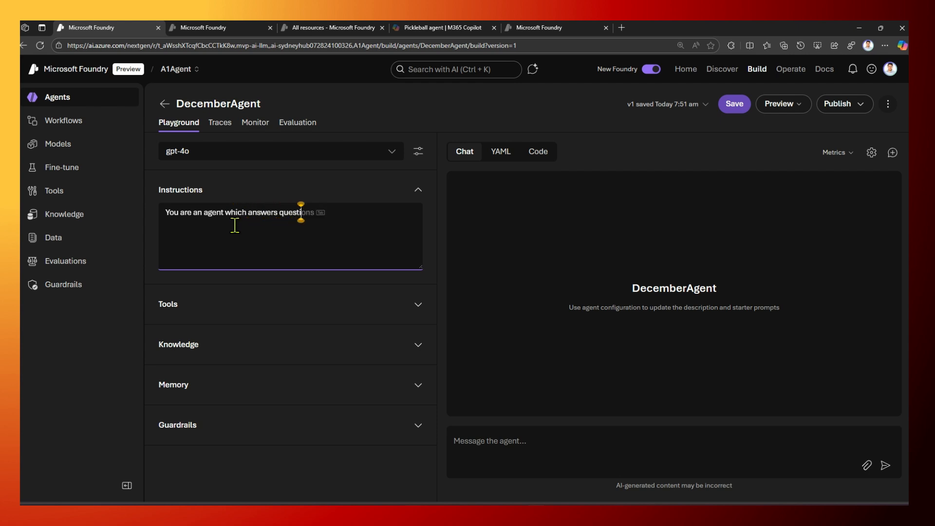
{"action": "type", "text": " about aircra"}
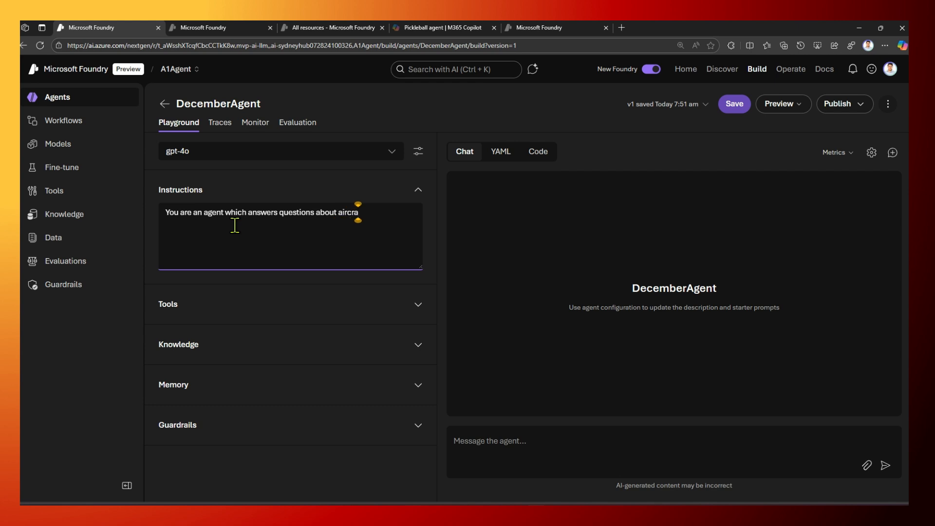
{"action": "type", "text": "ft engineering only"}
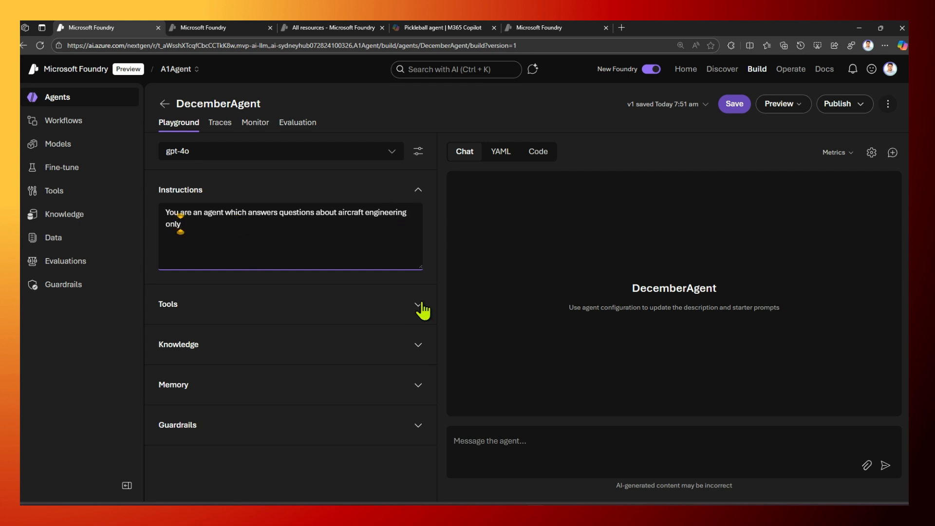
- Browse the additional models for the agent and check the collection, capability, source, inference task and fine-tuning method filters
{"action": "left_click", "coordinate": [393, 152]}
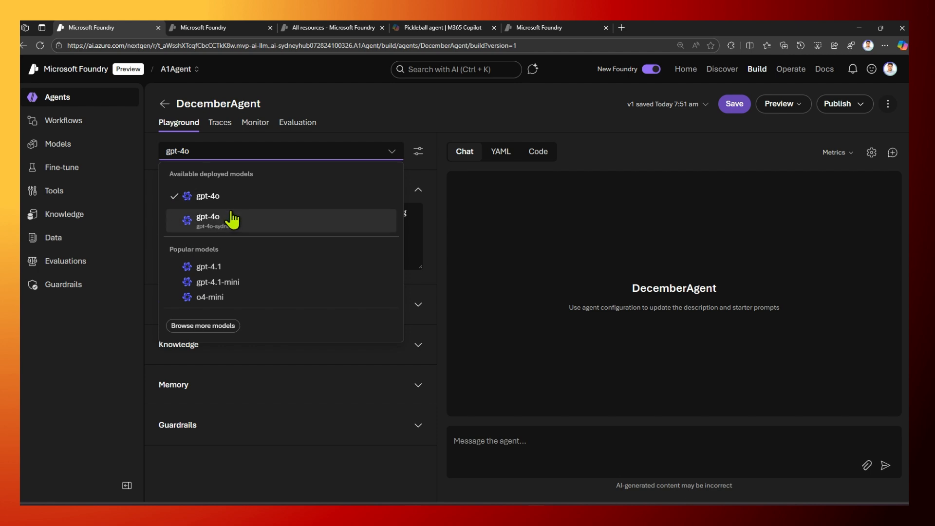
{"action": "left_click", "coordinate": [230, 327]}
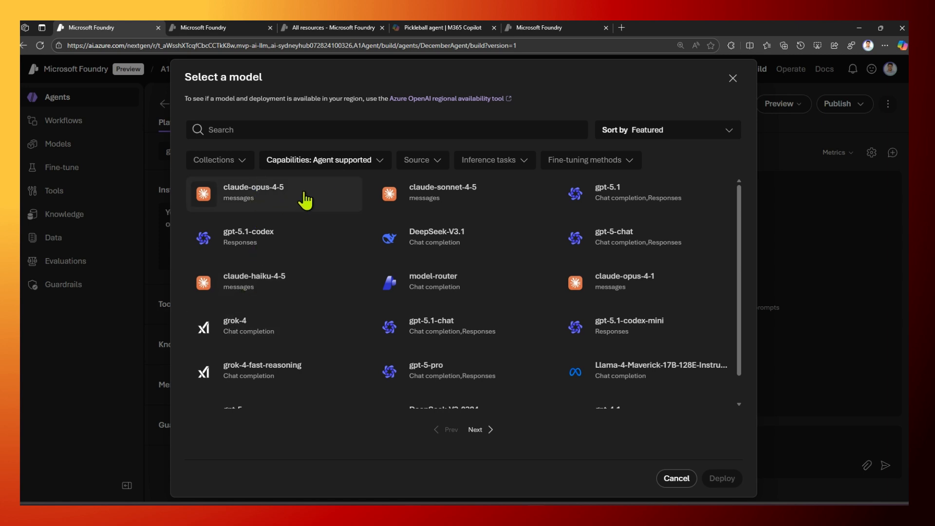
{"action": "scroll", "coordinate": [290, 227], "scroll_direction": "down", "scroll_amount": 1}
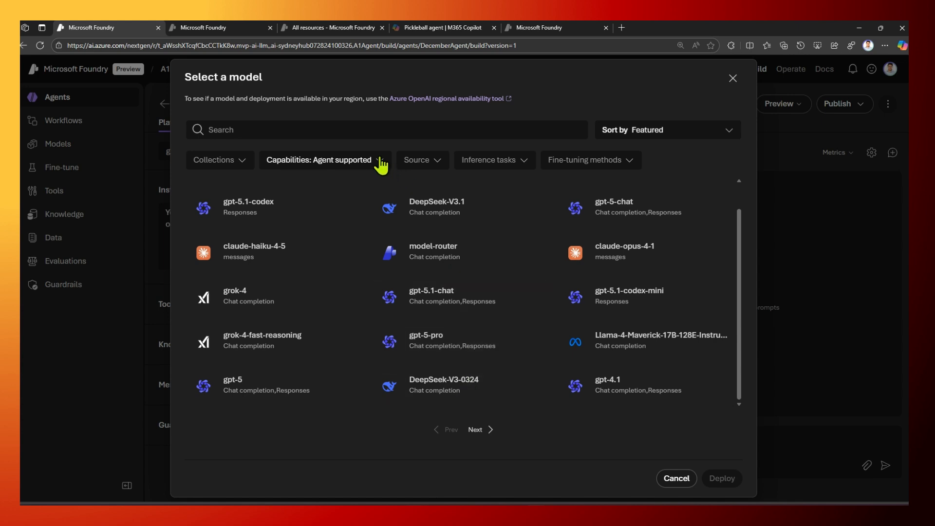
{"action": "left_click", "coordinate": [242, 160]}
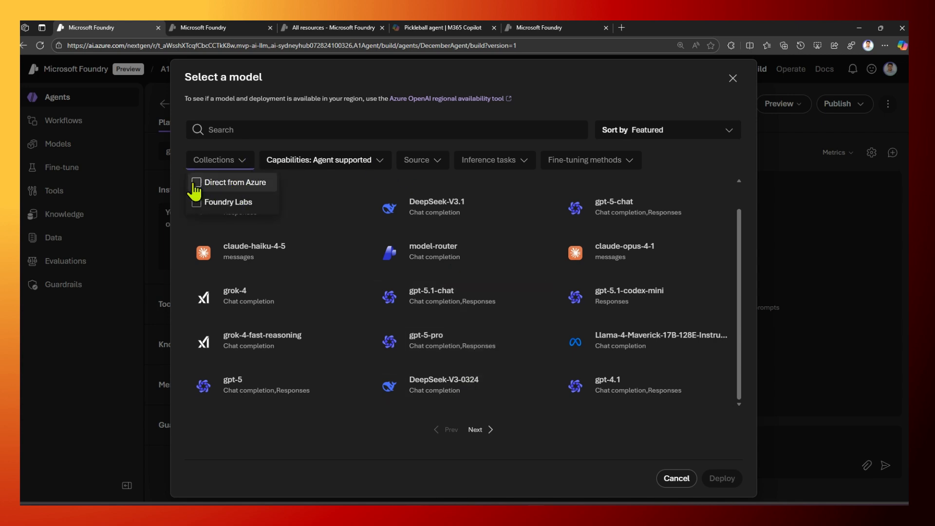
{"action": "left_click", "coordinate": [379, 162]}
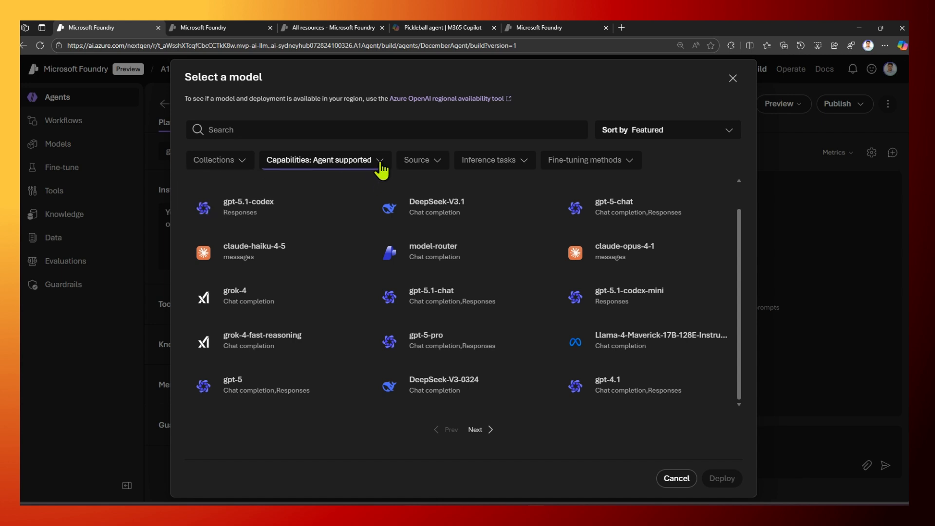
{"action": "left_click", "coordinate": [437, 161]}
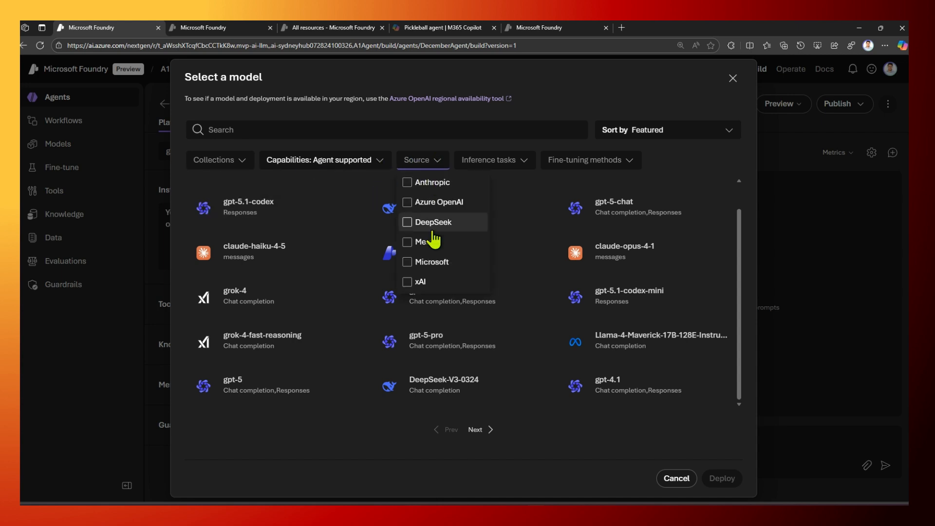
{"action": "left_click", "coordinate": [495, 164]}
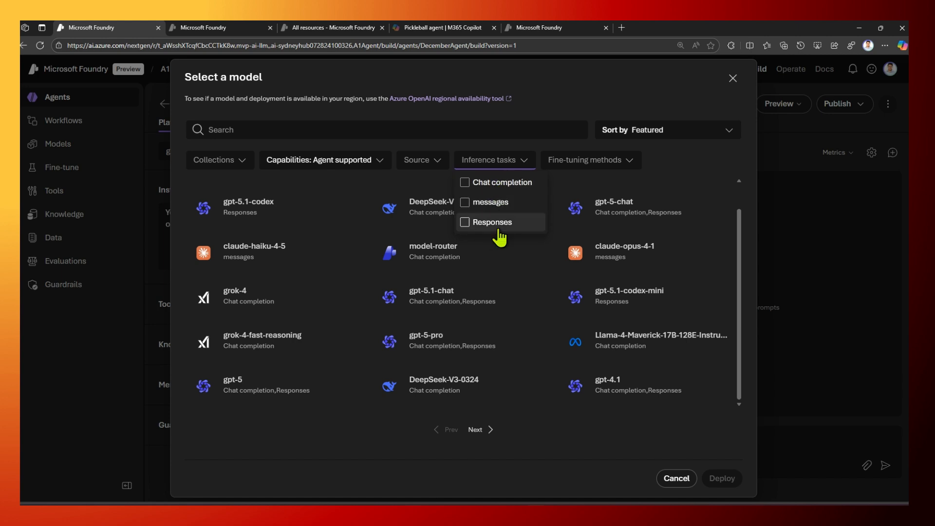
{"action": "left_click", "coordinate": [608, 166]}
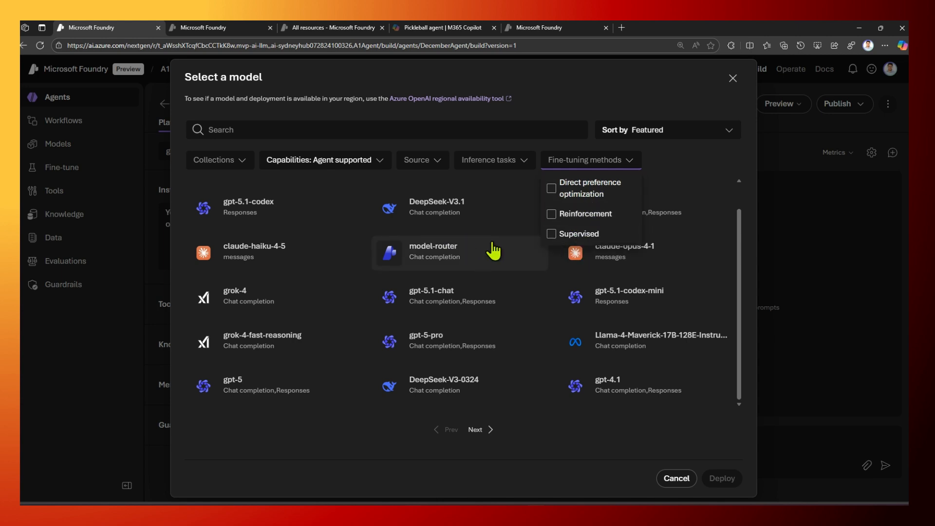
{"action": "left_click", "coordinate": [568, 108]}
- Sort the model list by created time and leave the model selection without deploying one
{"action": "left_click", "coordinate": [645, 139]}
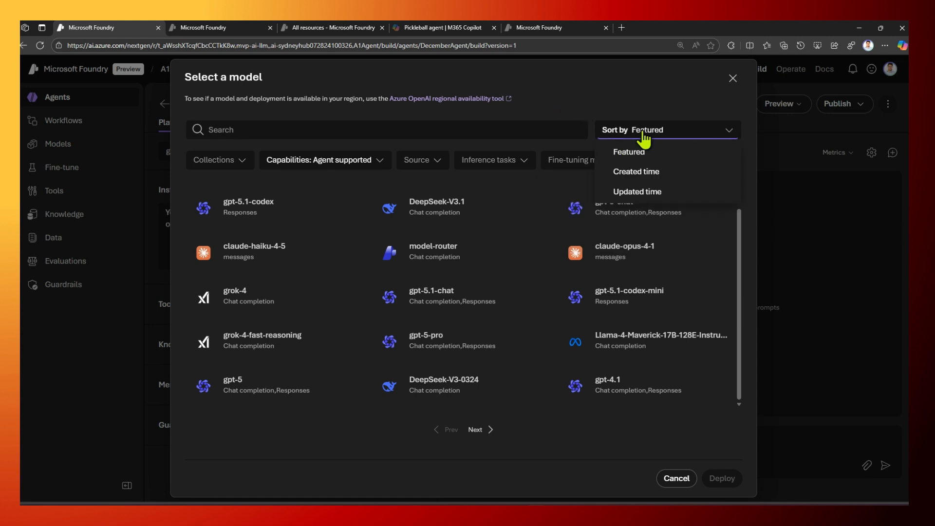
{"action": "left_click", "coordinate": [651, 175]}
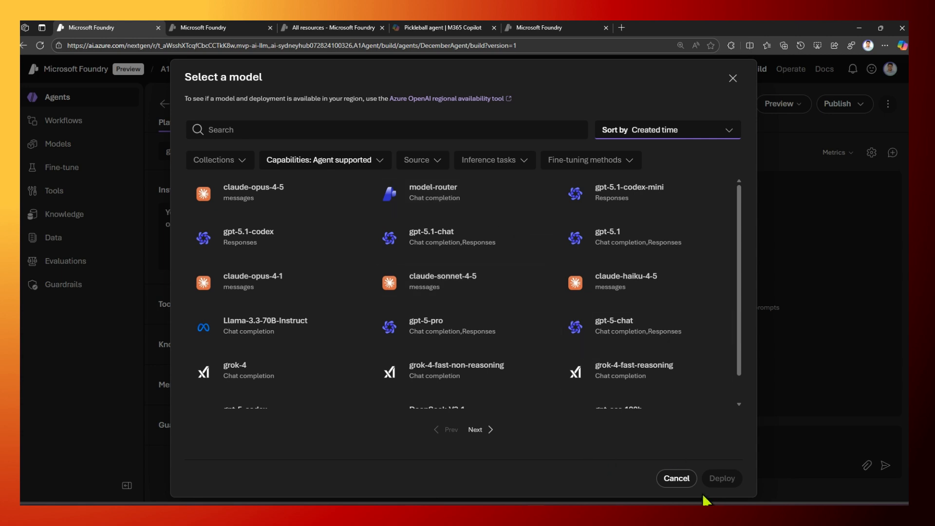
{"action": "left_click", "coordinate": [679, 479]}
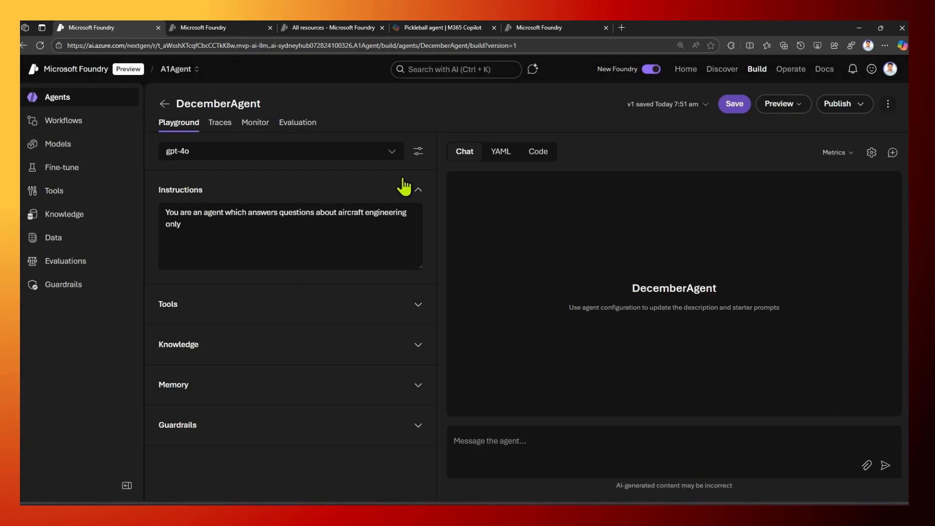
- Examine the gpt-4o model's parameters, including temperature, the Top P explanation and the text format options
{"action": "left_click", "coordinate": [418, 152]}
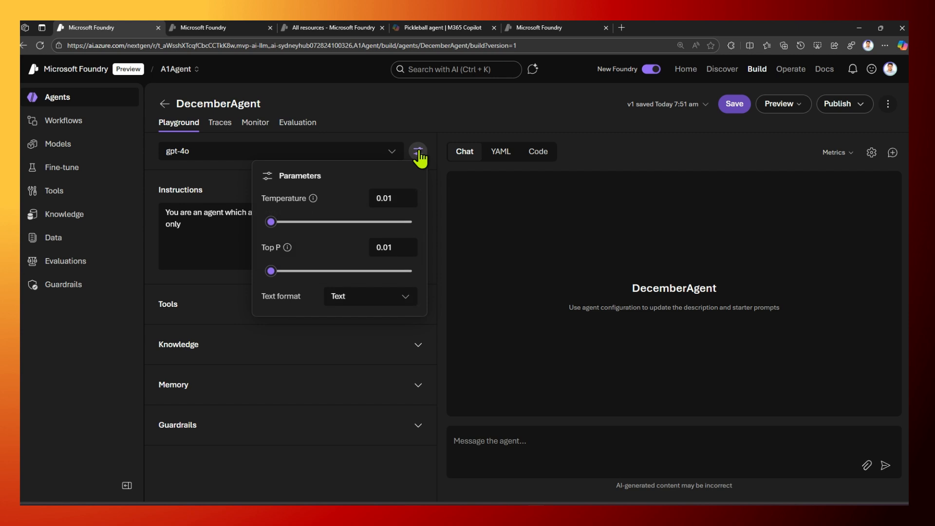
{"action": "mouse_move", "coordinate": [271, 223]}
{"action": "left_mouse_down"}
{"action": "mouse_move", "coordinate": [372, 222]}
{"action": "mouse_move", "coordinate": [271, 222]}
{"action": "left_mouse_up"}
{"action": "left_click_drag", "start_coordinate": [269, 279], "coordinate": [288, 271]}
{"action": "mouse_move", "coordinate": [288, 248]}
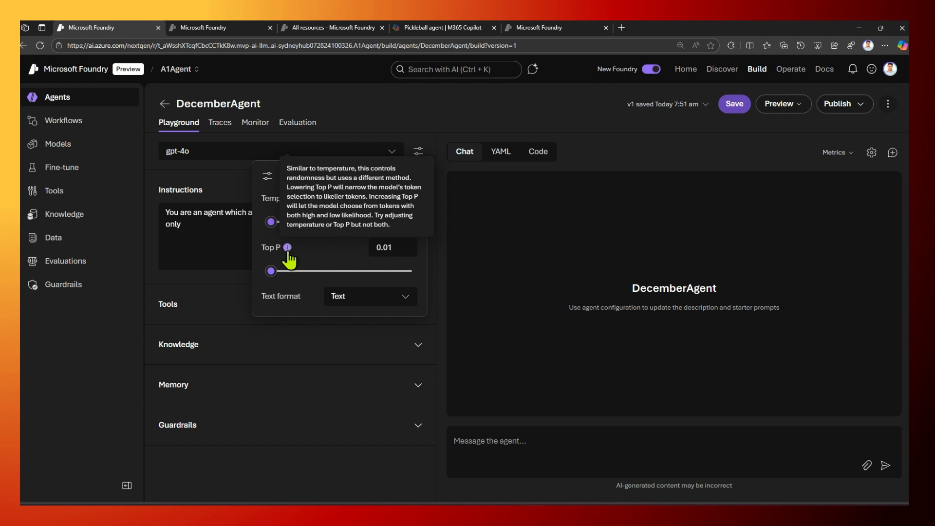
{"action": "left_click", "coordinate": [370, 297]}
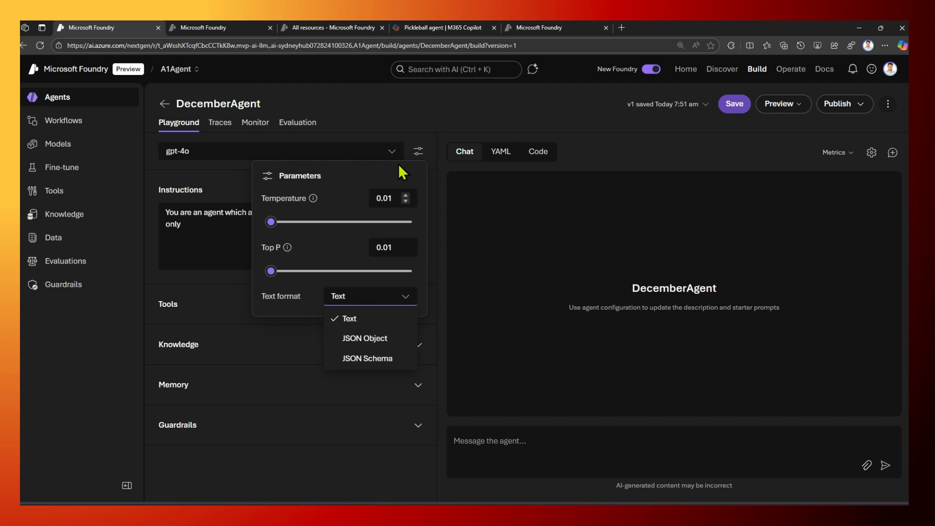
{"action": "left_click", "coordinate": [430, 121]}
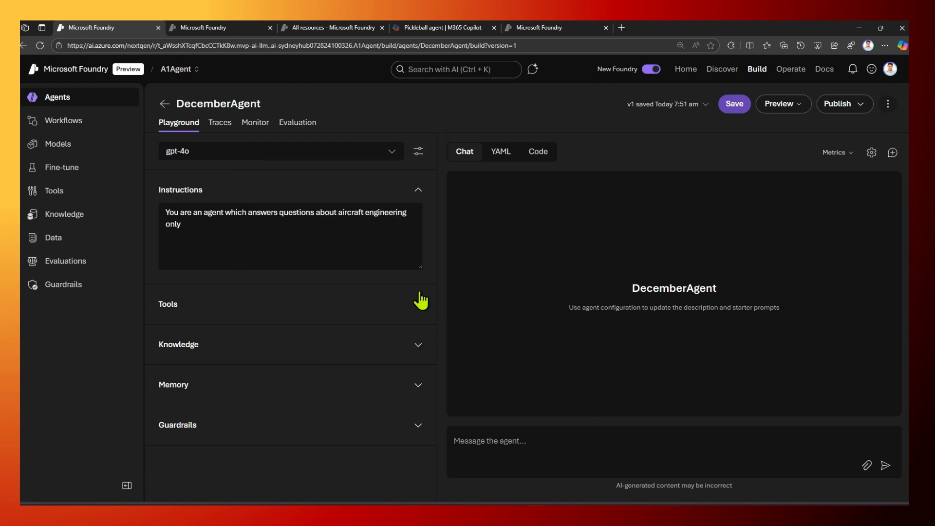
- Collapse the agent's instructions, expand its tools section and view the configured tools that can be added
{"action": "left_click", "coordinate": [417, 190]}
{"action": "left_click", "coordinate": [418, 232]}
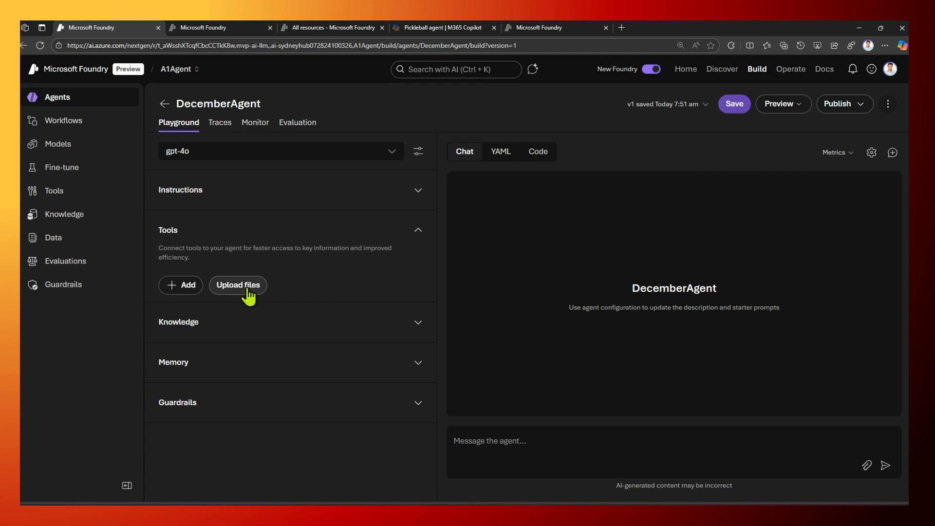
{"action": "left_click", "coordinate": [185, 288]}
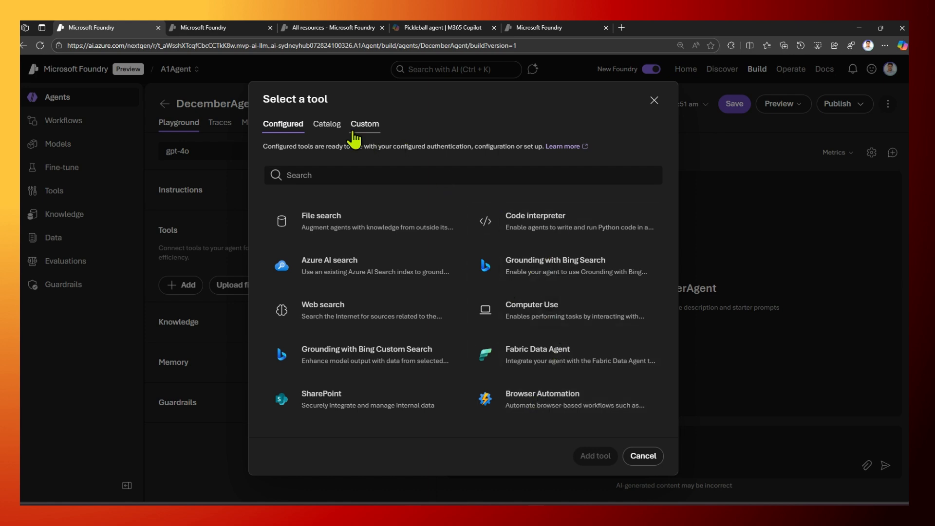
- Browse the tool catalog's MCP servers across both pages, check the custom tool types, and close the selection without adding a tool
{"action": "left_click", "coordinate": [327, 124]}
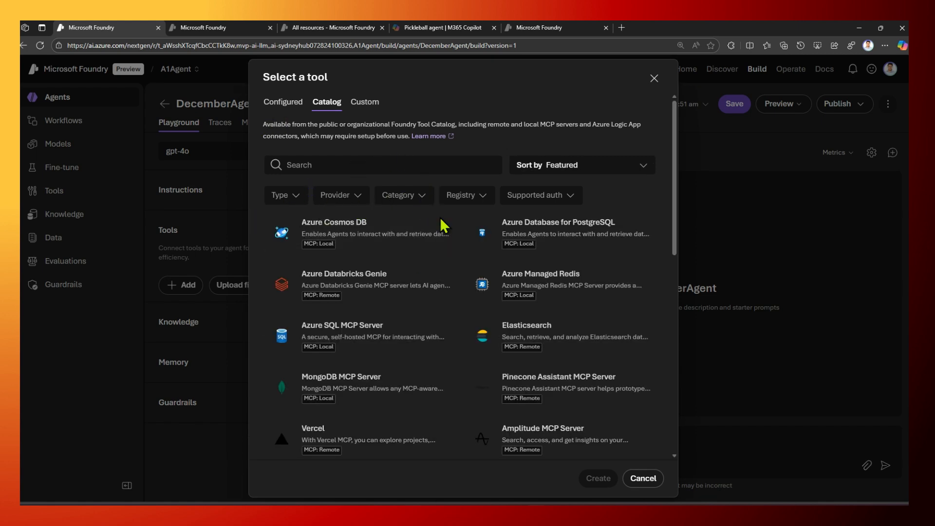
{"action": "scroll", "coordinate": [442, 327], "scroll_direction": "down", "scroll_amount": 6}
{"action": "scroll", "coordinate": [442, 346], "scroll_direction": "down", "scroll_amount": 3}
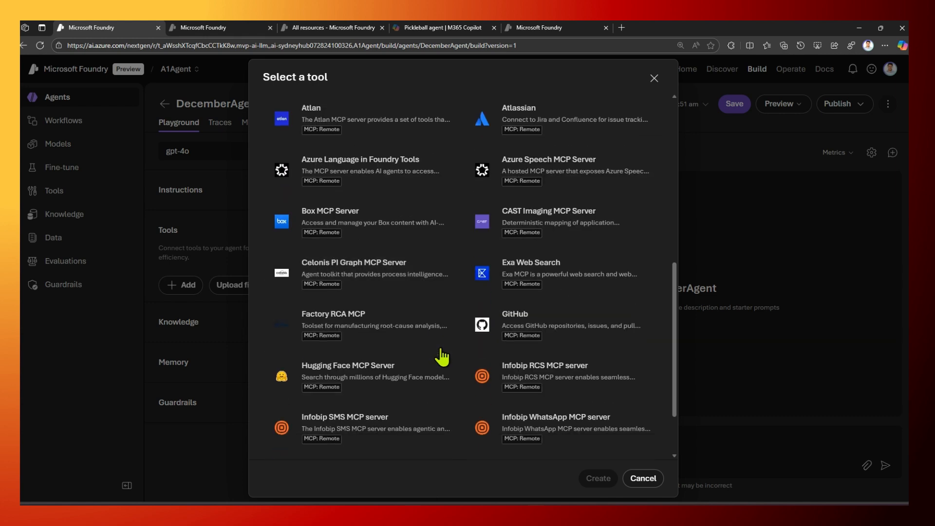
{"action": "left_click", "coordinate": [475, 430]}
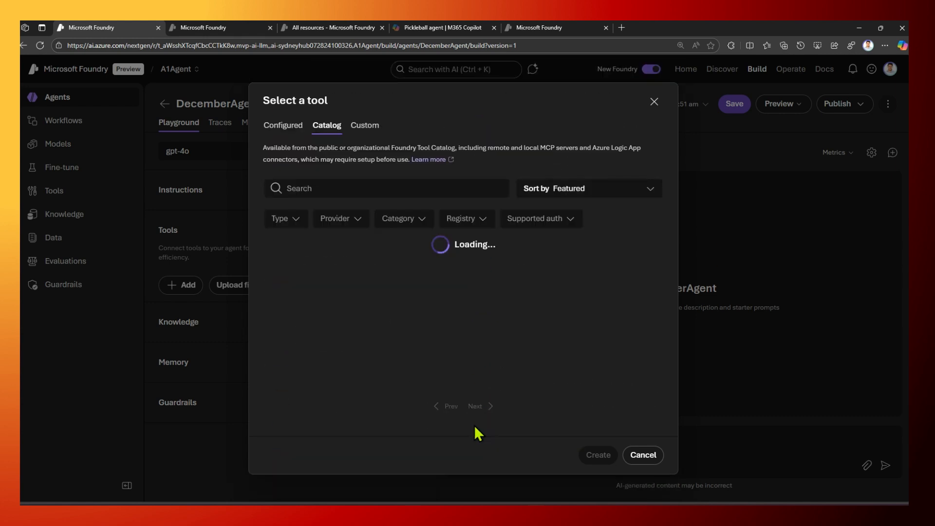
{"action": "scroll", "coordinate": [418, 305], "scroll_direction": "down", "scroll_amount": 3}
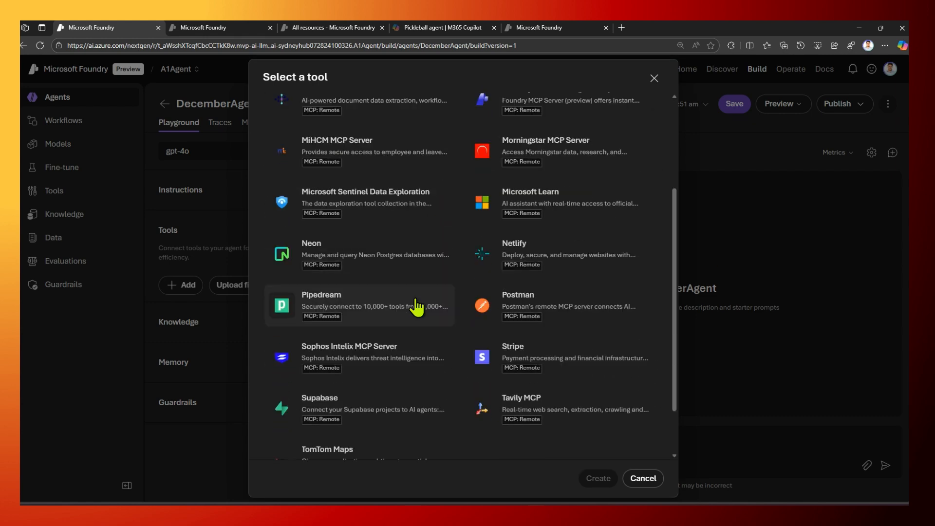
{"action": "scroll", "coordinate": [526, 314], "scroll_direction": "up", "scroll_amount": 3}
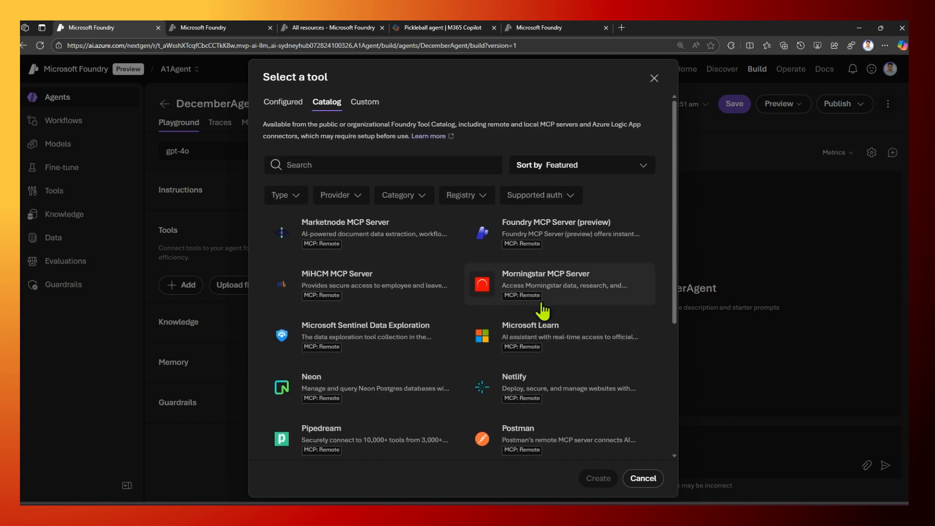
{"action": "left_click", "coordinate": [365, 102]}
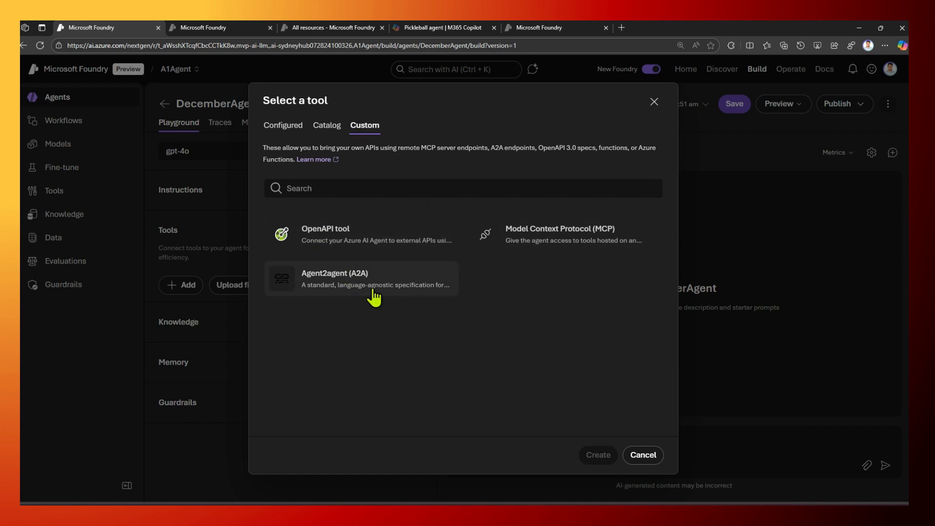
{"action": "left_click", "coordinate": [635, 454]}
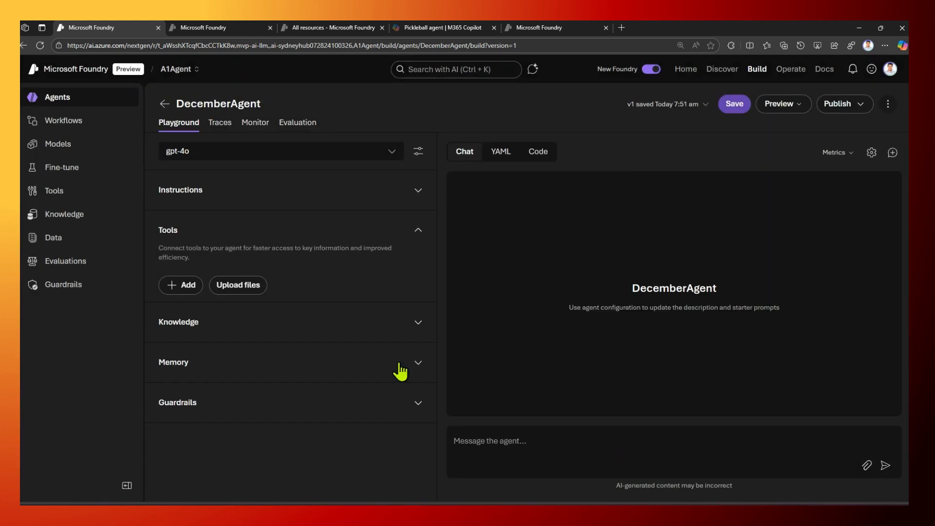
- Expand the agent's knowledge section and view the tools available for setting up a data source, without adding one
{"action": "left_click", "coordinate": [412, 323]}
{"action": "left_click", "coordinate": [194, 361]}
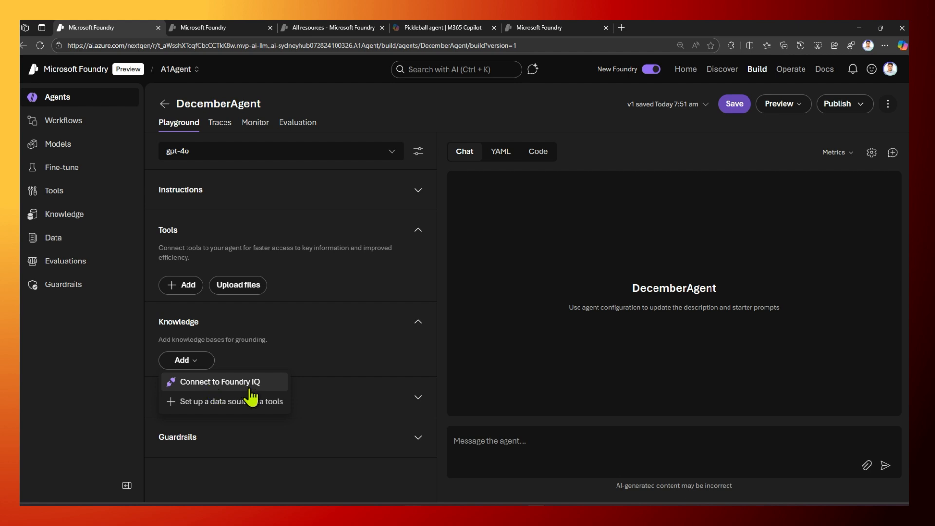
{"action": "left_click", "coordinate": [205, 403]}
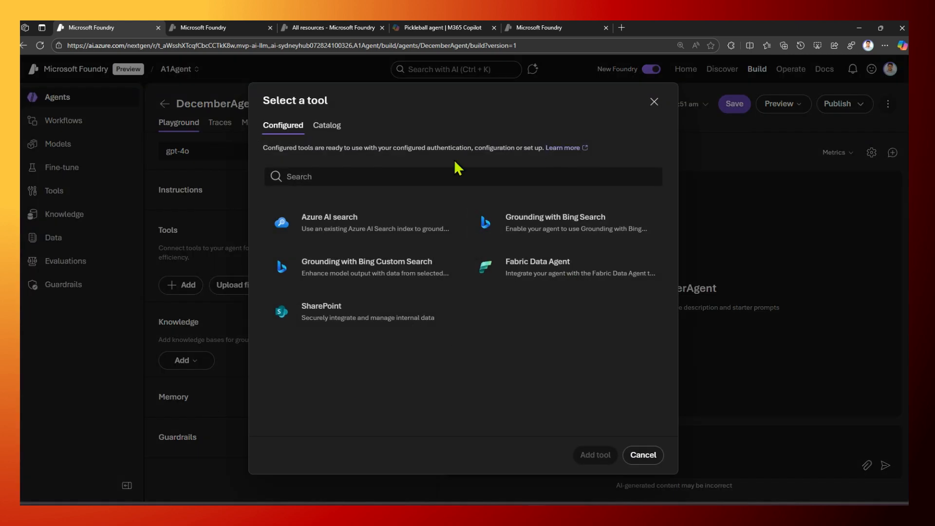
{"action": "left_click", "coordinate": [644, 455]}
- Turn on memory for DecemberAgent with an auto-created memory store
{"action": "left_click", "coordinate": [416, 400]}
{"action": "scroll", "coordinate": [420, 406], "scroll_direction": "down", "scroll_amount": 2}
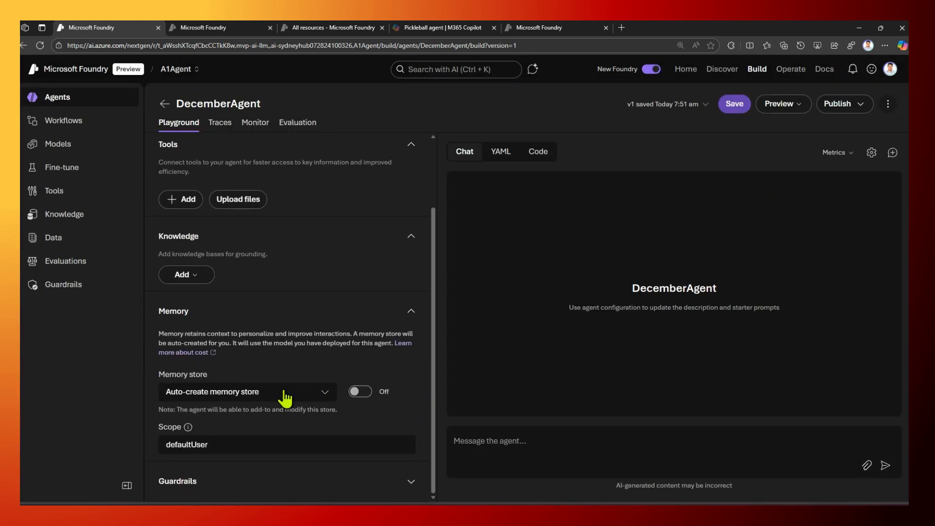
{"action": "left_click", "coordinate": [326, 397]}
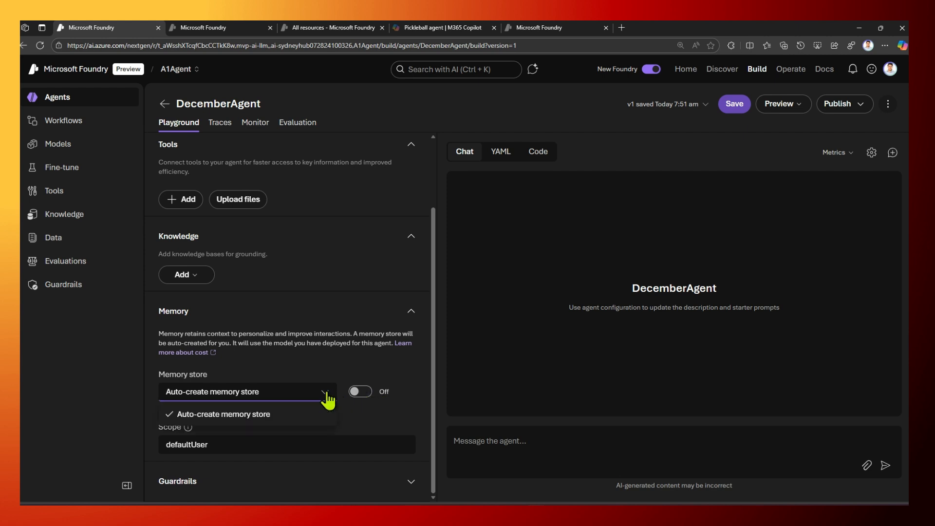
{"action": "left_click", "coordinate": [365, 393]}
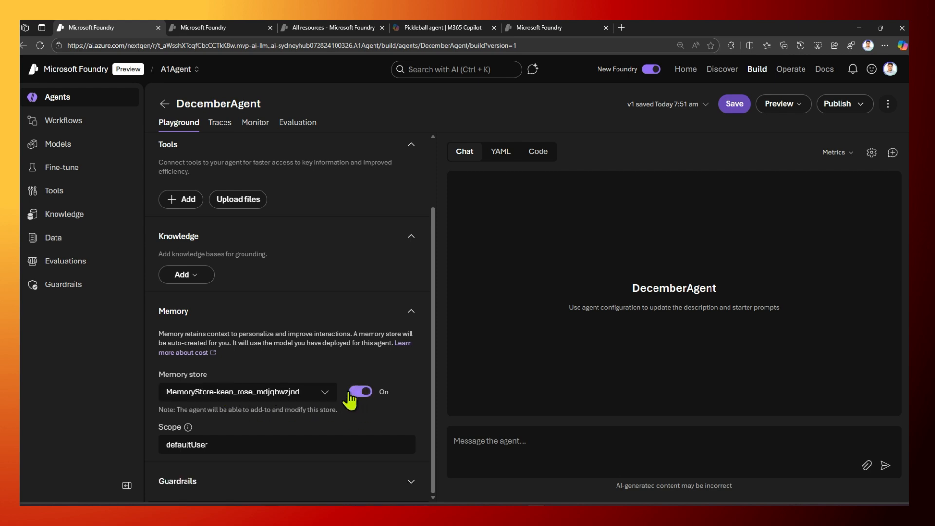
- Expand the agent's guardrails section, check the management options and try to create a new guardrail without saving the agent
{"action": "left_click", "coordinate": [407, 485]}
{"action": "scroll", "coordinate": [370, 463], "scroll_direction": "down", "scroll_amount": 3}
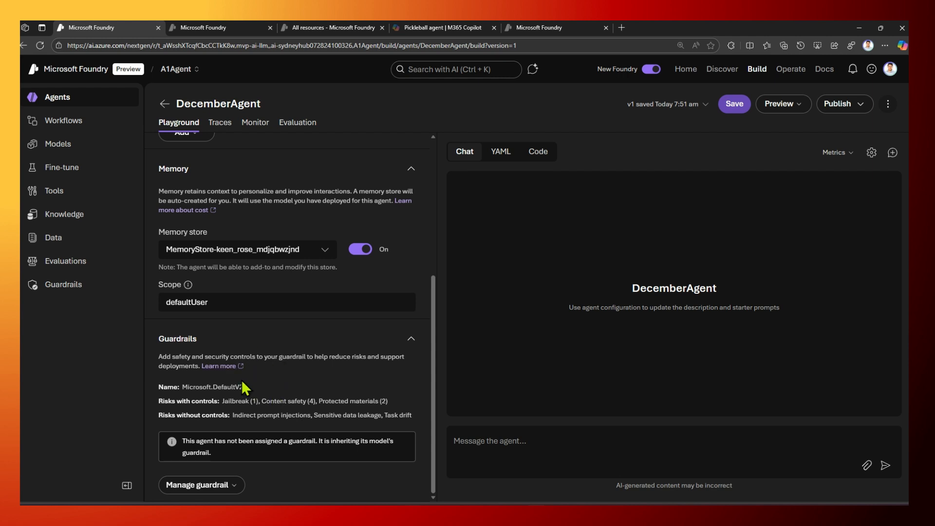
{"action": "left_click", "coordinate": [229, 487]}
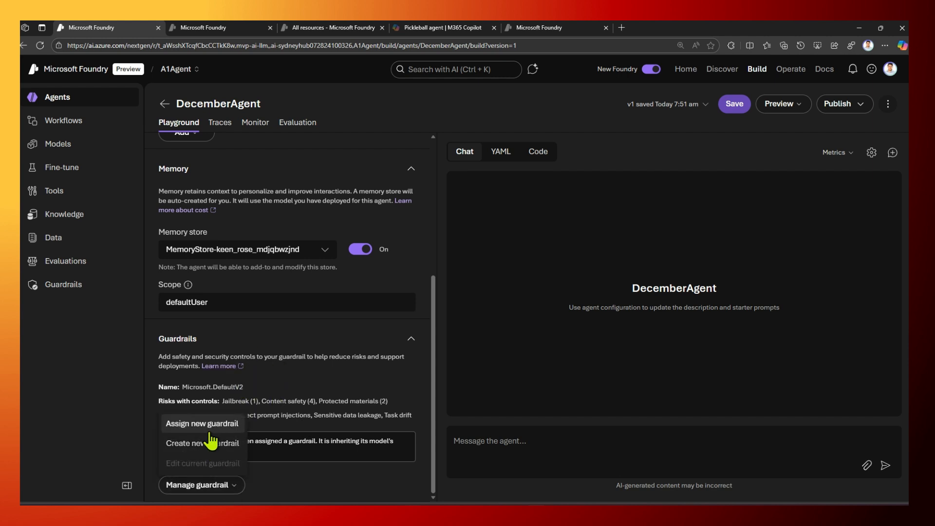
{"action": "left_click", "coordinate": [205, 443]}
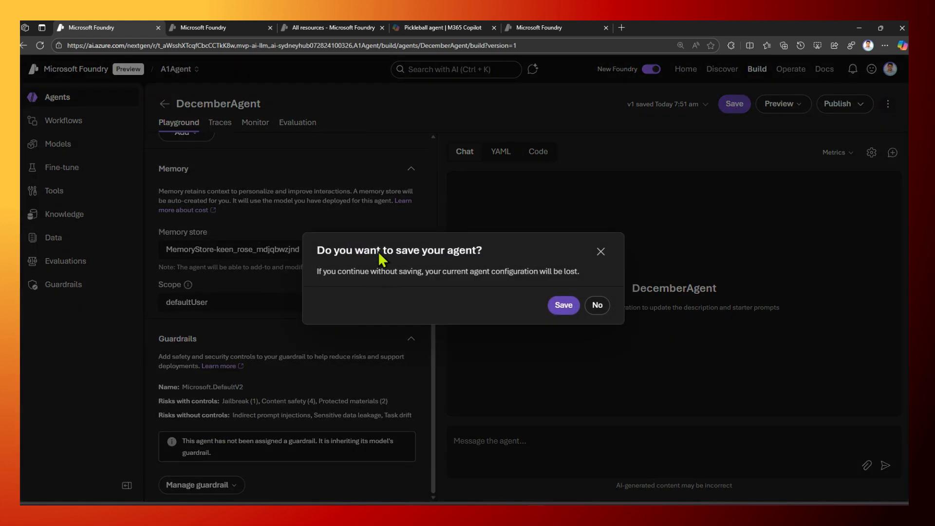
{"action": "left_click", "coordinate": [600, 252]}
- Review the jailbreak, content safety and protected materials controls of the assignable Microsoft.DefaultV2 guardrail, then cancel the assignment
{"action": "left_click", "coordinate": [229, 486]}
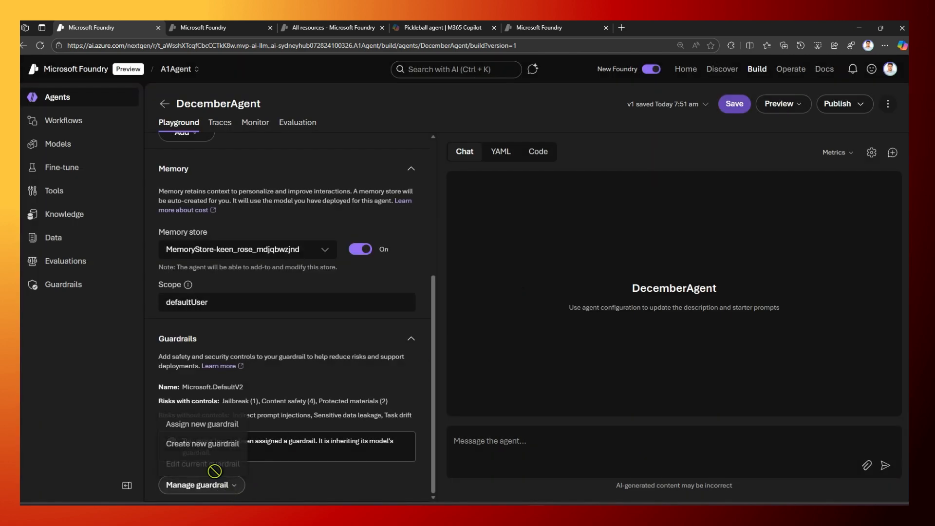
{"action": "left_click", "coordinate": [201, 425]}
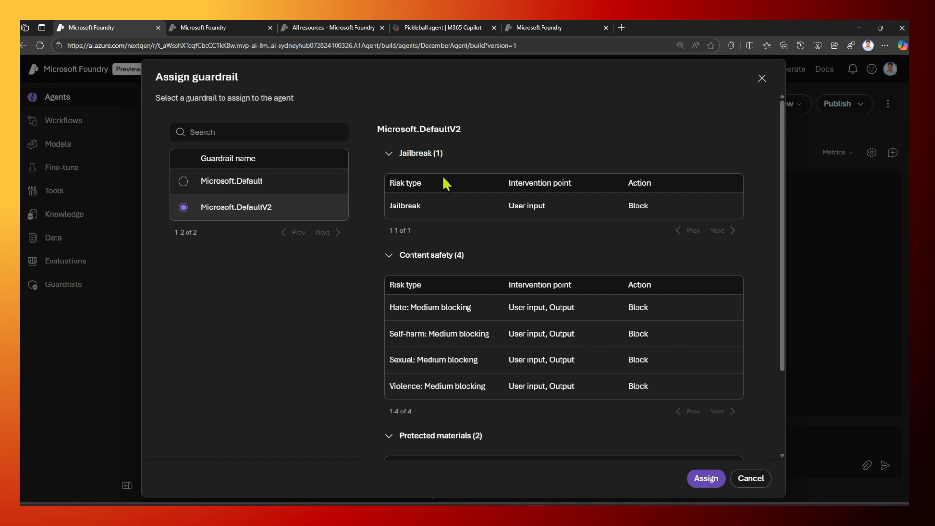
{"action": "left_click", "coordinate": [390, 154]}
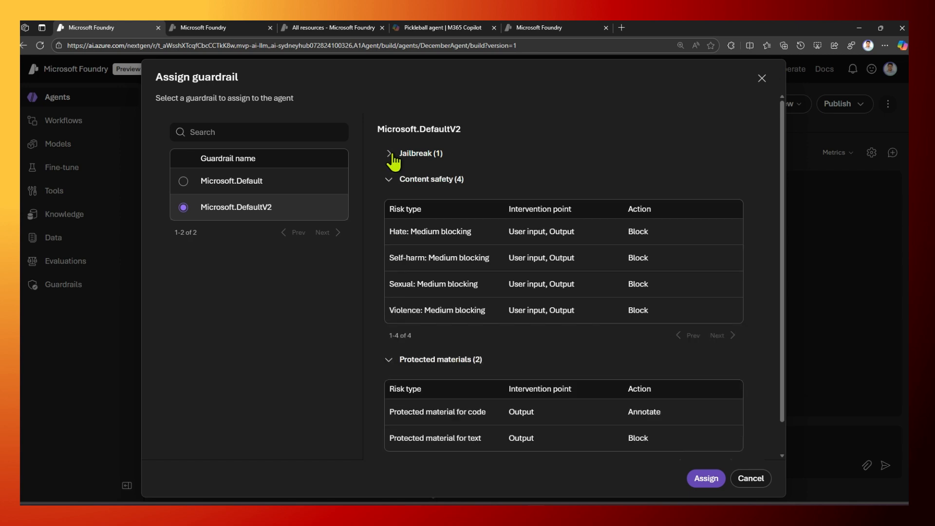
{"action": "left_click", "coordinate": [392, 155]}
{"action": "scroll", "coordinate": [427, 309], "scroll_direction": "down", "scroll_amount": 2}
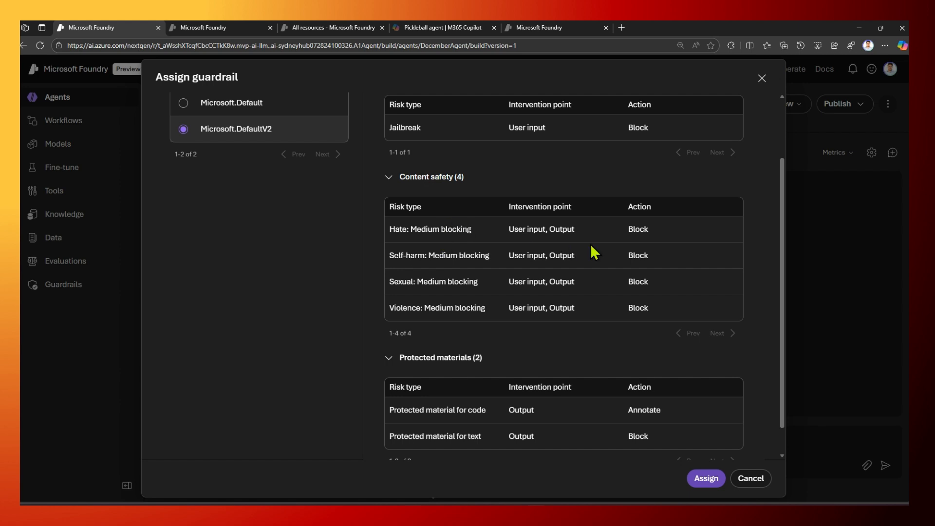
{"action": "scroll", "coordinate": [392, 166], "scroll_direction": "up", "scroll_amount": 2}
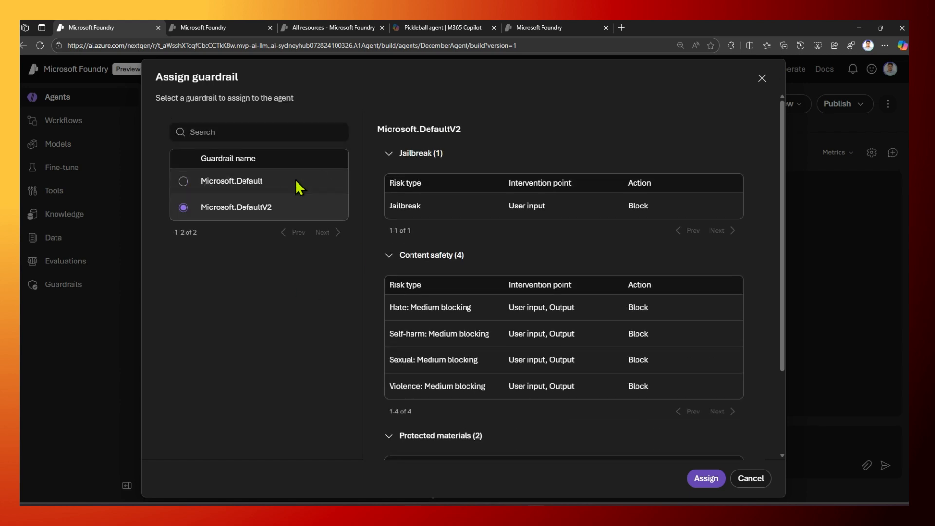
{"action": "left_click", "coordinate": [758, 479]}
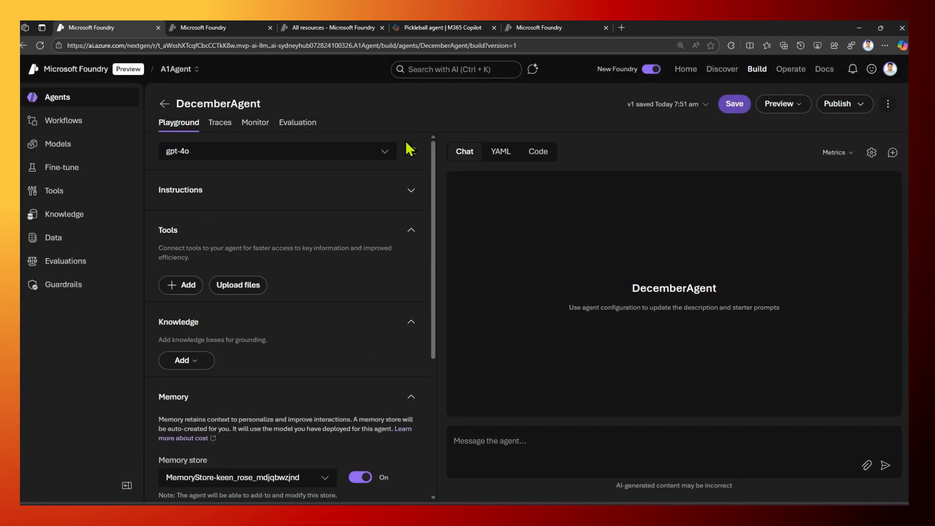
- View the agent's YAML definition and C# code, and copy its .env variables
{"action": "left_click", "coordinate": [501, 153]}
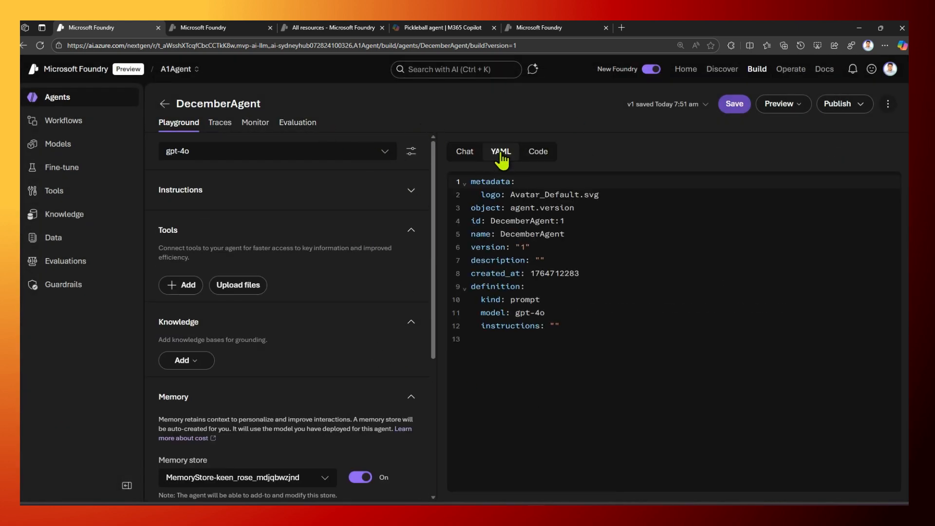
{"action": "left_click", "coordinate": [545, 155]}
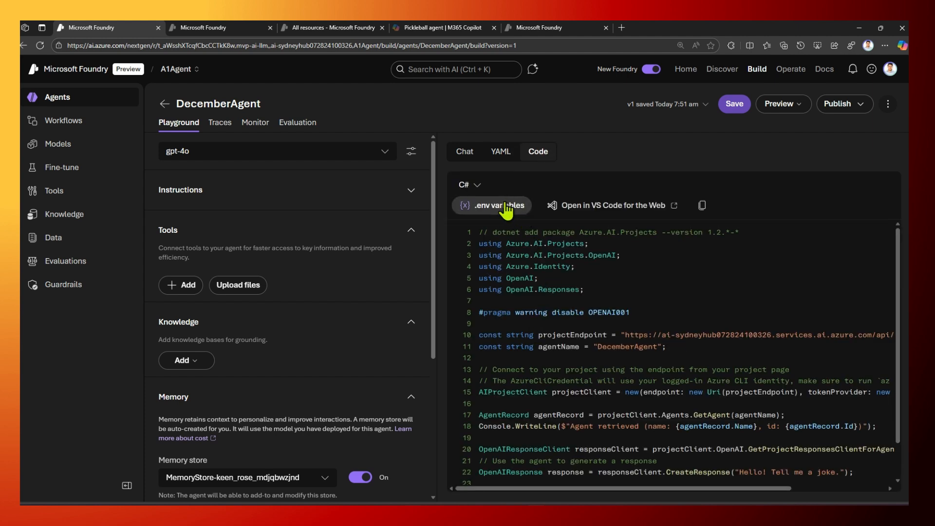
{"action": "left_click", "coordinate": [506, 207]}
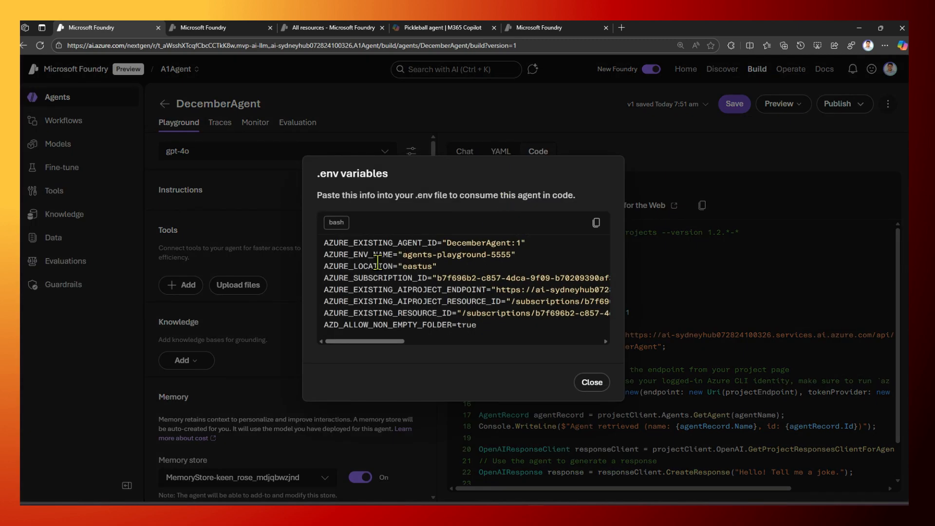
{"action": "left_click_drag", "start_coordinate": [379, 266], "coordinate": [470, 269]}
{"action": "left_click", "coordinate": [596, 223]}
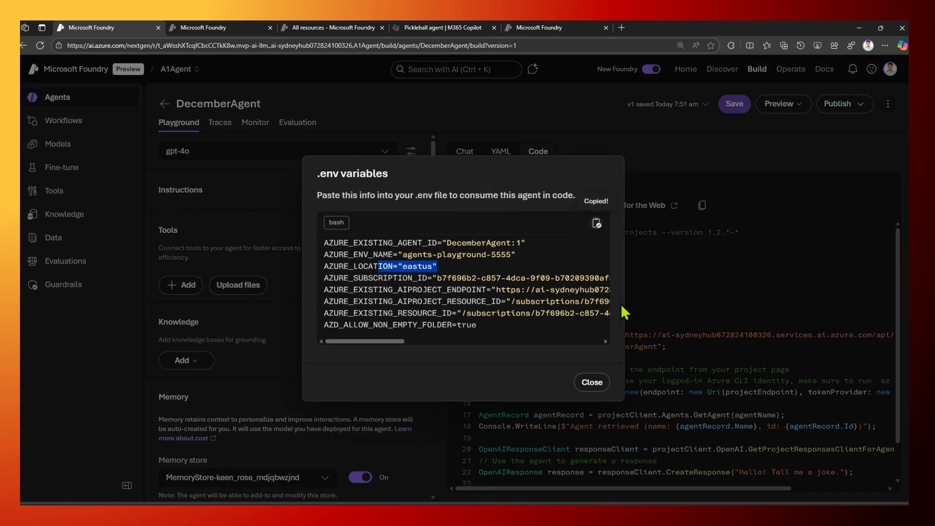
{"action": "left_click", "coordinate": [592, 382]}
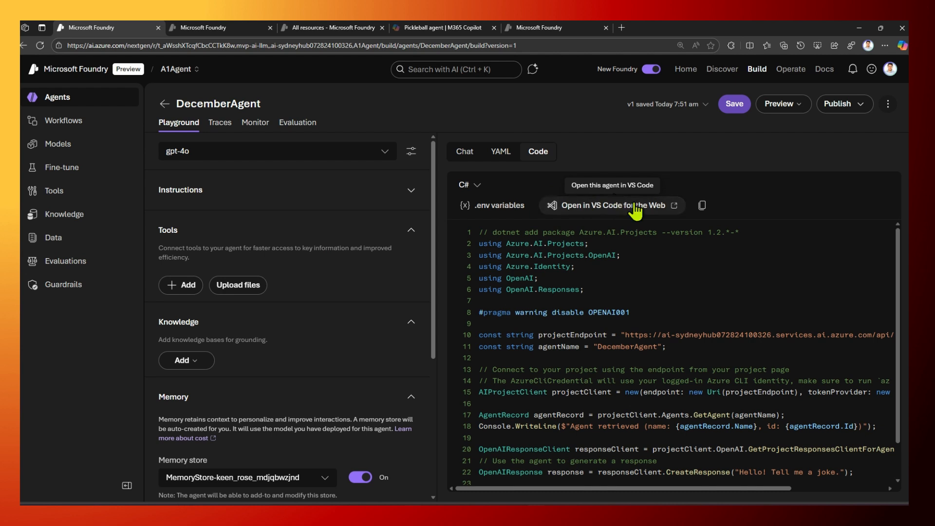
- Examine the project endpoint and agent name in the agent's C# code
{"action": "scroll", "coordinate": [638, 299], "scroll_direction": "down", "scroll_amount": 2}
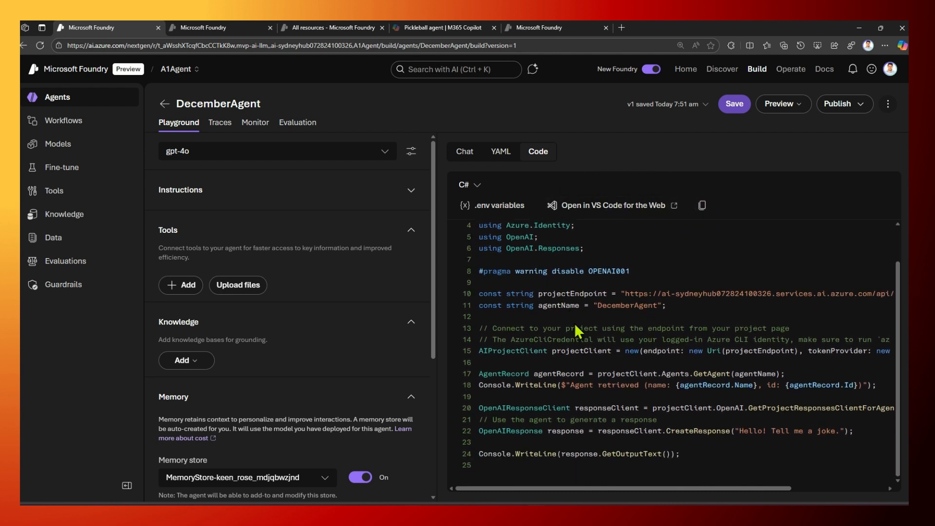
{"action": "left_click_drag", "start_coordinate": [624, 294], "coordinate": [754, 307]}
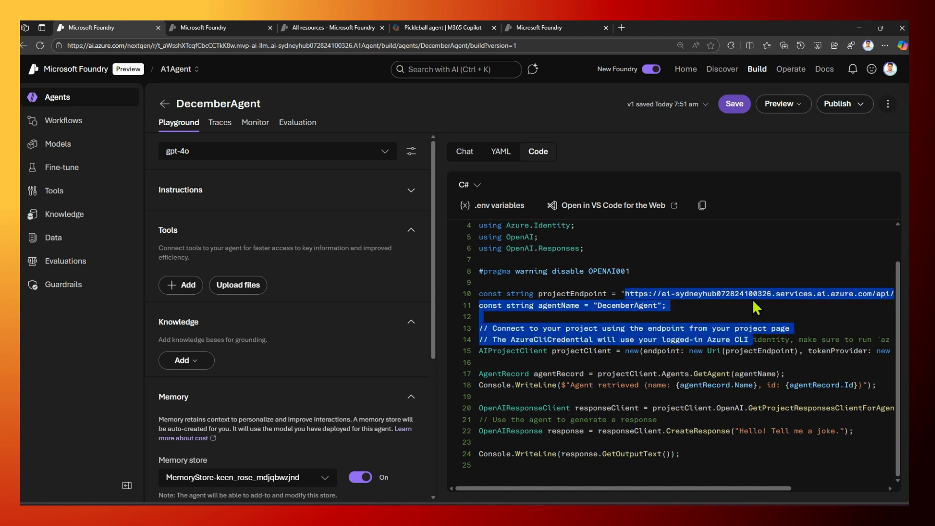
{"action": "left_click", "coordinate": [633, 302]}
{"action": "left_click_drag", "start_coordinate": [612, 305], "coordinate": [660, 306]}
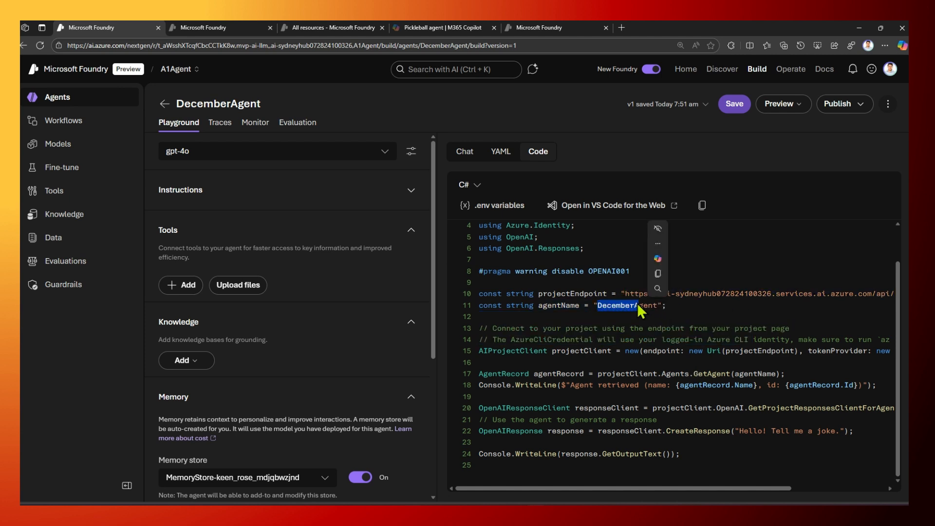
{"action": "left_click", "coordinate": [691, 306]}
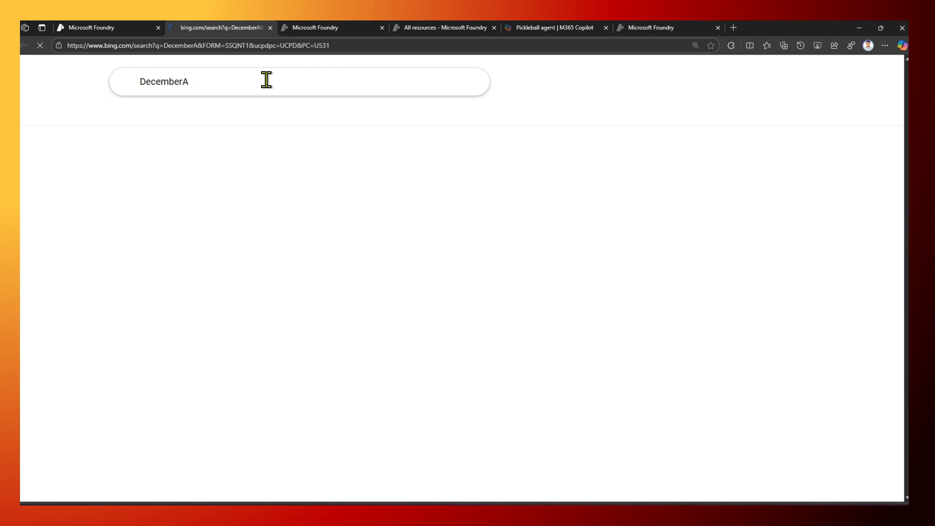
{"action": "left_click", "coordinate": [146, 26]}
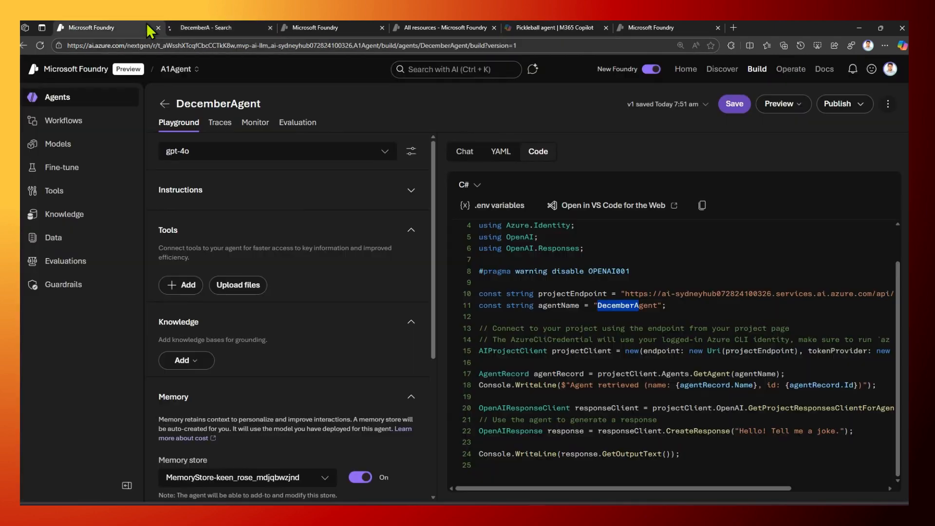
{"action": "left_click", "coordinate": [270, 28]}
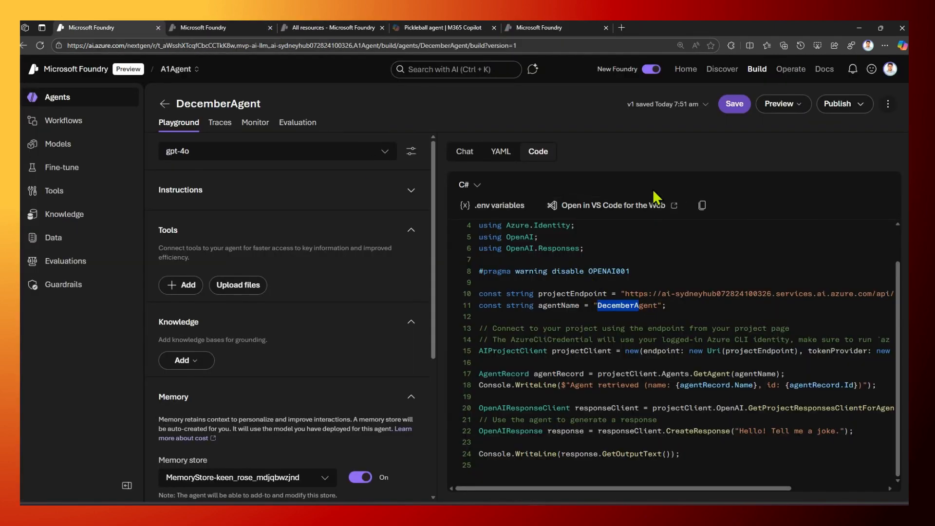
- Check the agent's preview options and try to preview it, dismissing the request to save
{"action": "left_click", "coordinate": [799, 108]}
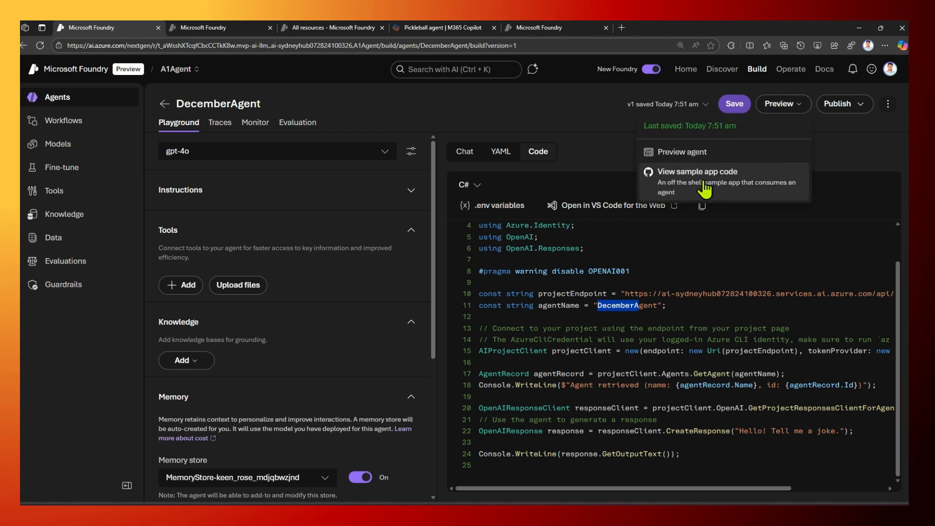
{"action": "left_click", "coordinate": [703, 154]}
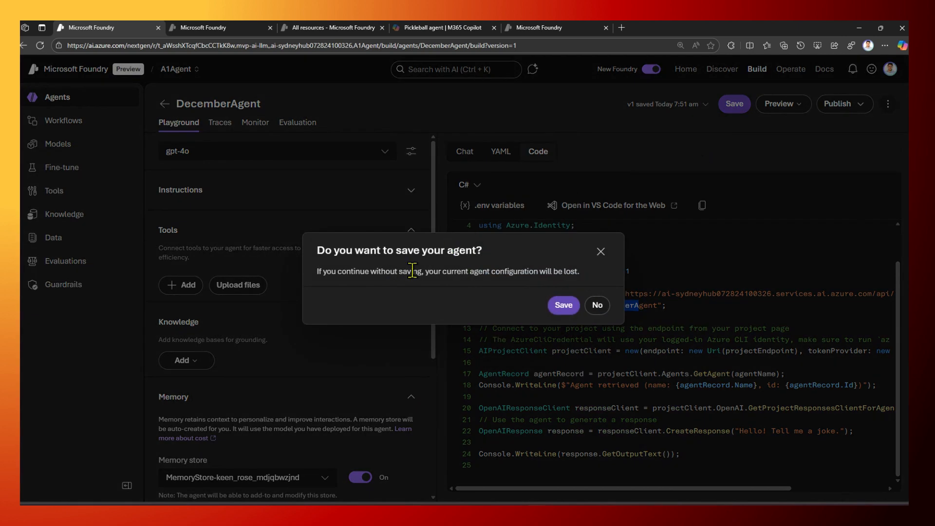
{"action": "left_click", "coordinate": [601, 251]}
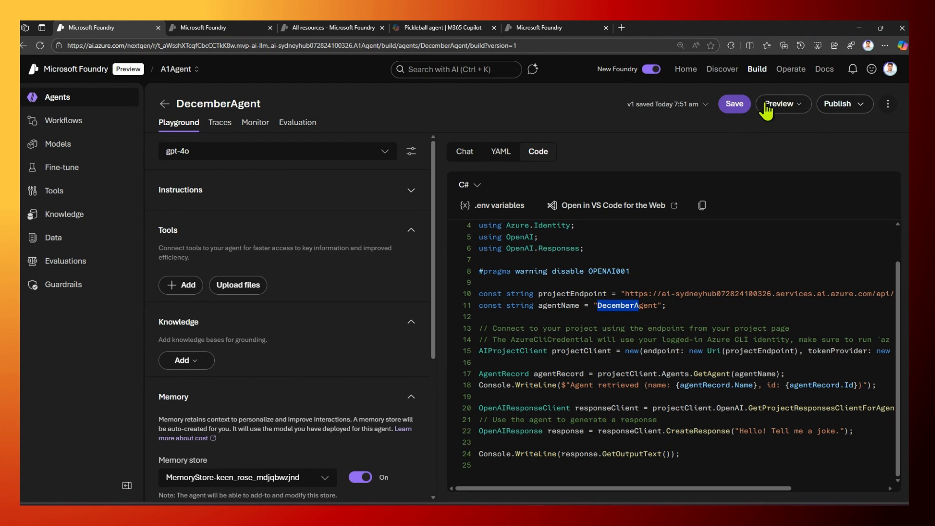
- Save the current changes to DecemberAgent and open the agent's preview
{"action": "left_click", "coordinate": [736, 104]}
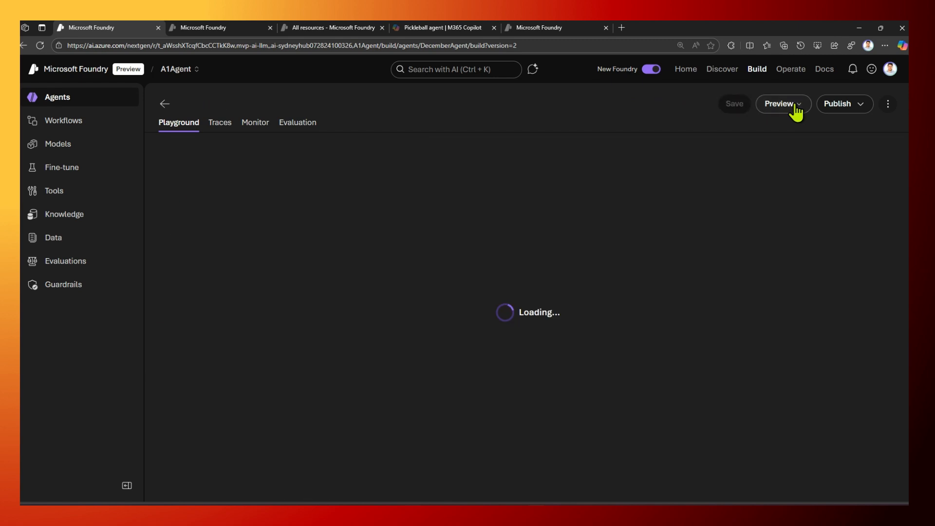
{"action": "left_click", "coordinate": [793, 108]}
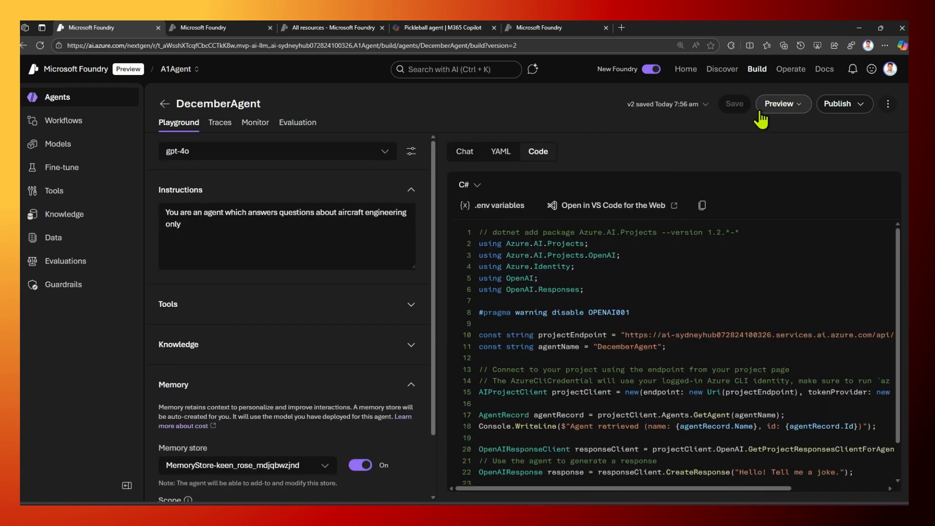
{"action": "left_click", "coordinate": [799, 104]}
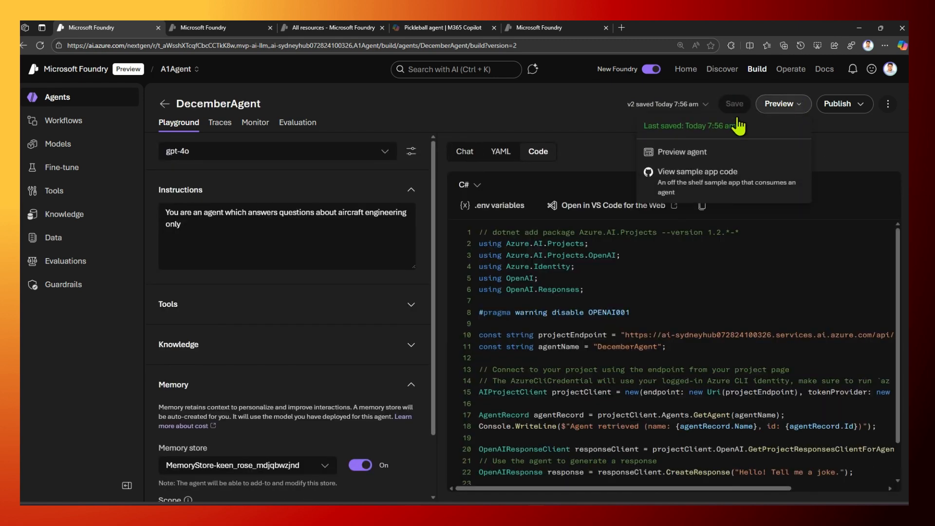
{"action": "left_click", "coordinate": [682, 151]}
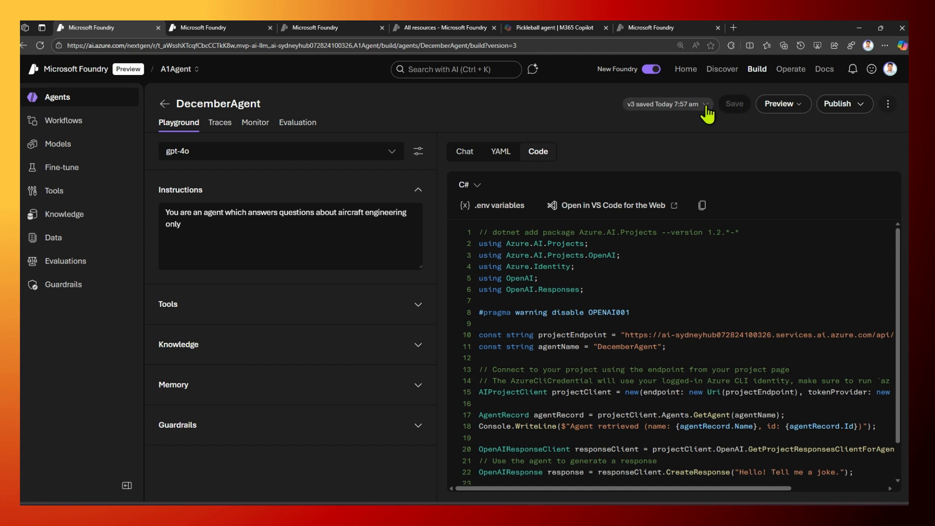
- Show DecemberAgent's full version history and check the actions available for versions v2 and v3
{"action": "left_click", "coordinate": [705, 106]}
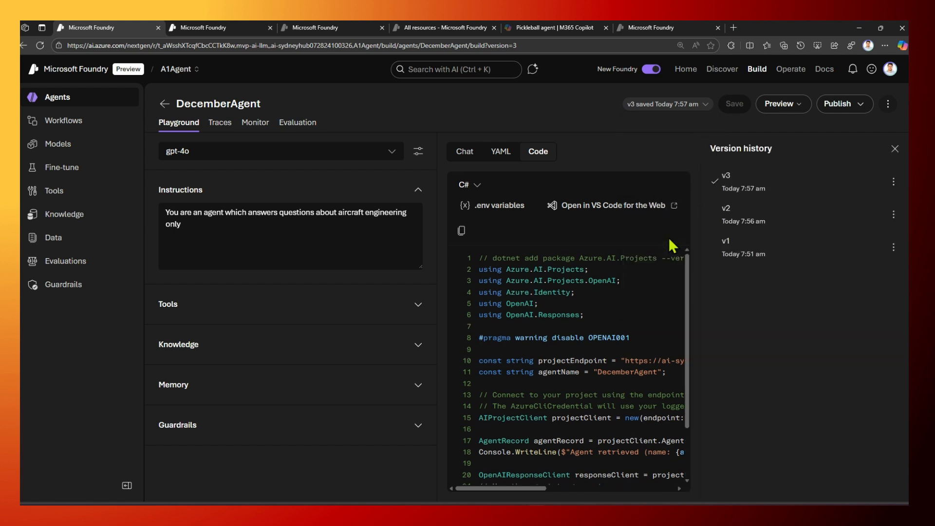
{"action": "left_click", "coordinate": [889, 214]}
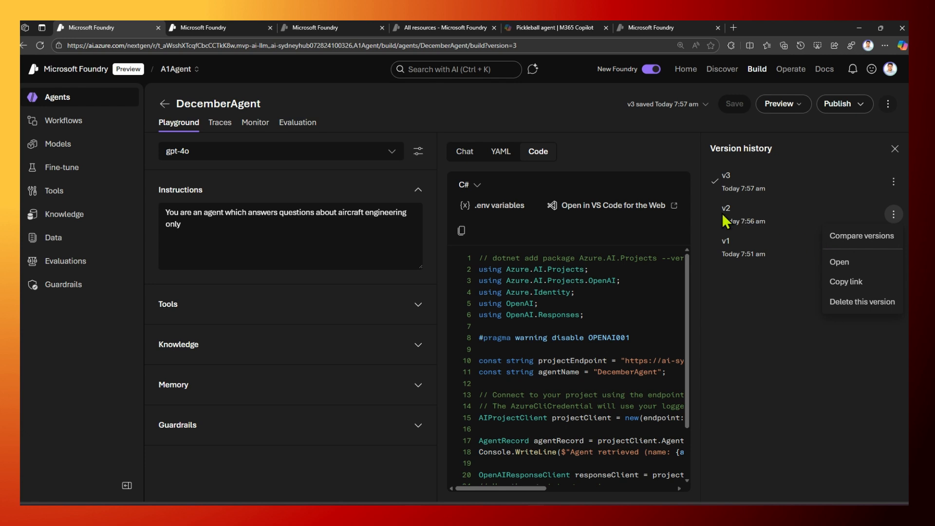
{"action": "left_click", "coordinate": [723, 195]}
{"action": "left_click", "coordinate": [894, 183]}
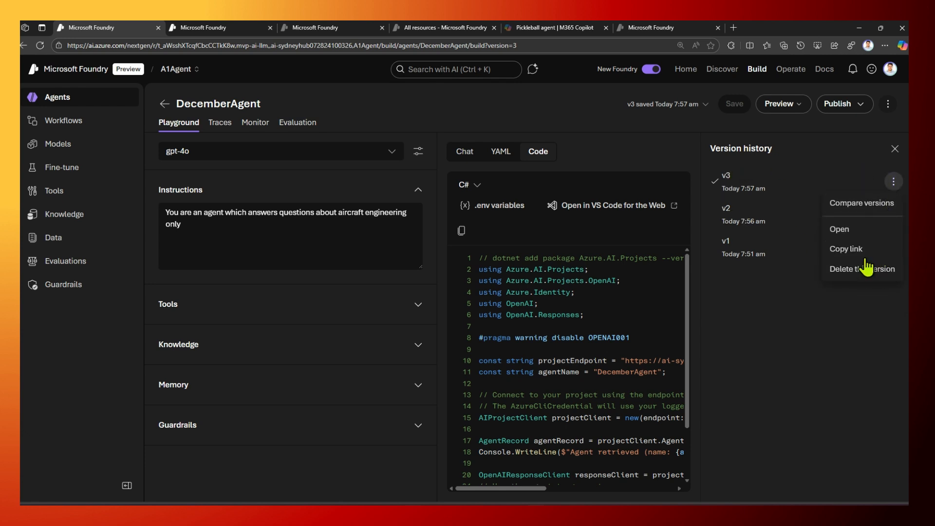
- Compare version v3 of the agent side by side with v1, then close the v3 side to keep v1 open
{"action": "left_click", "coordinate": [705, 104]}
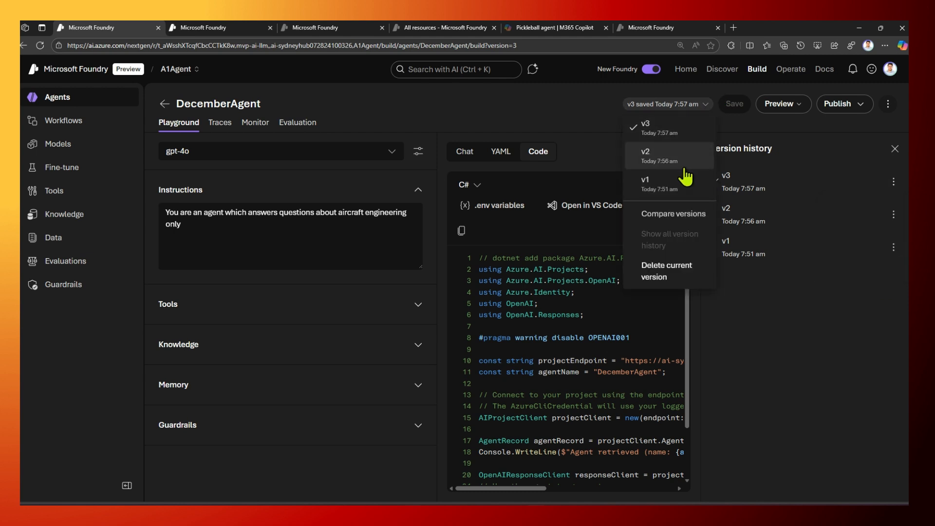
{"action": "left_click", "coordinate": [675, 215]}
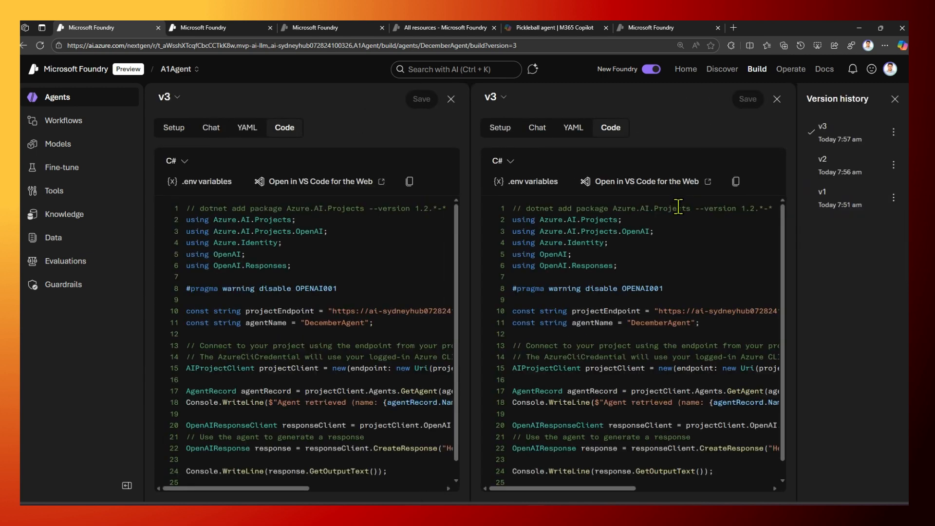
{"action": "left_click", "coordinate": [896, 170]}
{"action": "left_click", "coordinate": [892, 167]}
{"action": "left_click", "coordinate": [893, 166]}
{"action": "left_click", "coordinate": [836, 184]}
{"action": "left_click", "coordinate": [495, 96]}
{"action": "left_click", "coordinate": [519, 176]}
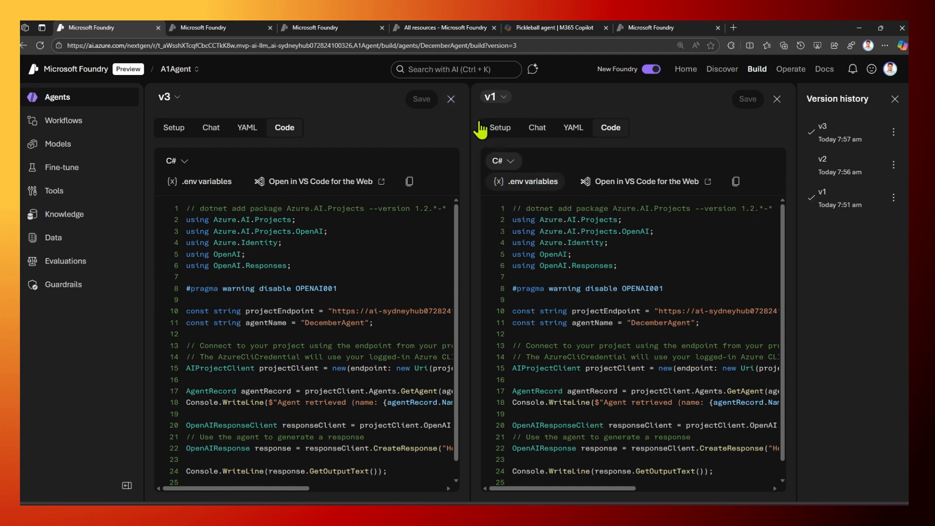
{"action": "left_click", "coordinate": [451, 100]}
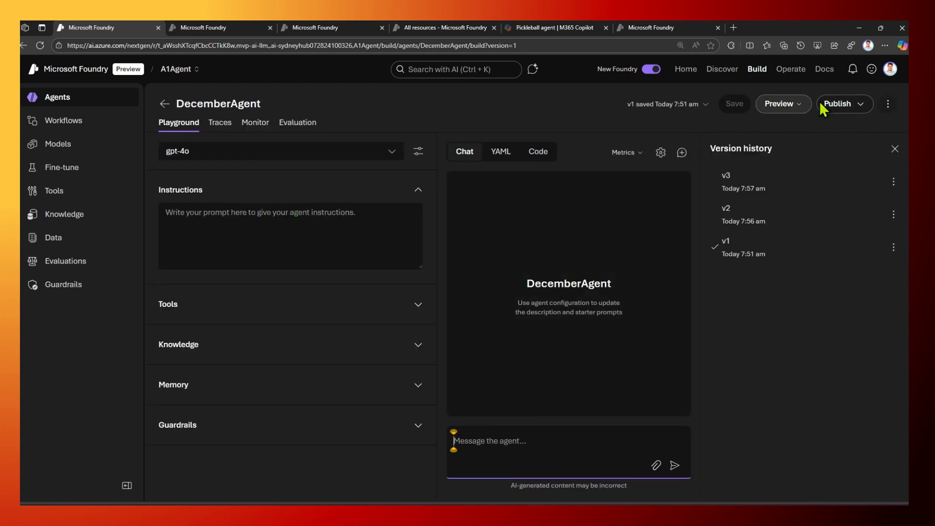
- Check the agent's publishing options, then review its traces alongside the conversation in the agent preview
{"action": "left_click", "coordinate": [865, 106]}
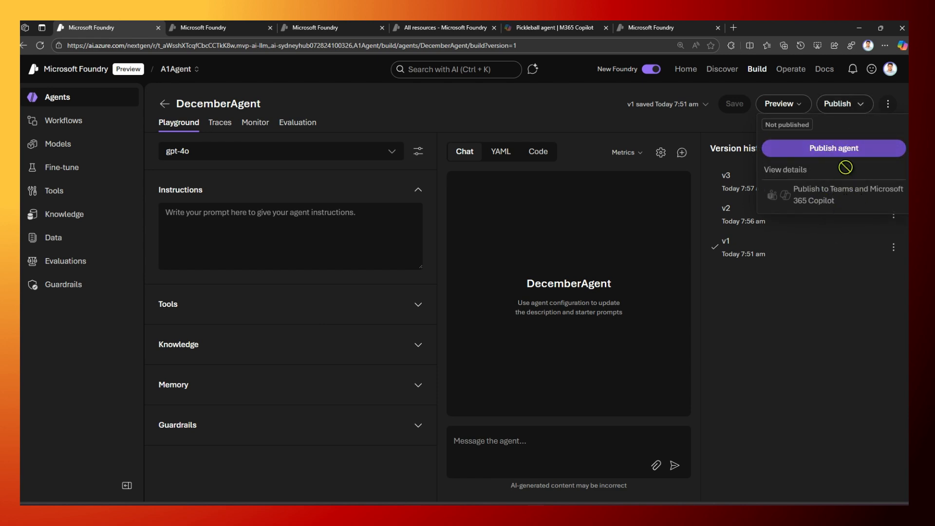
{"action": "left_click", "coordinate": [337, 102]}
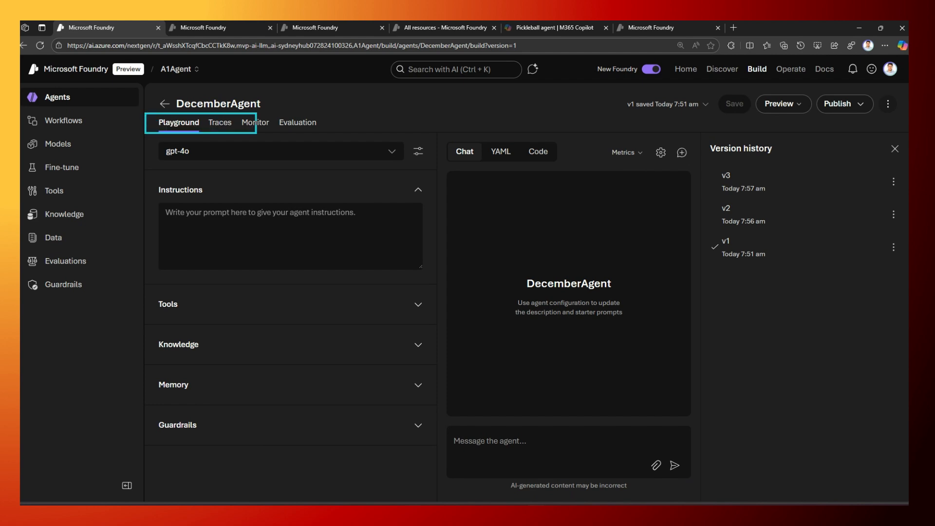
{"action": "left_click", "coordinate": [229, 126]}
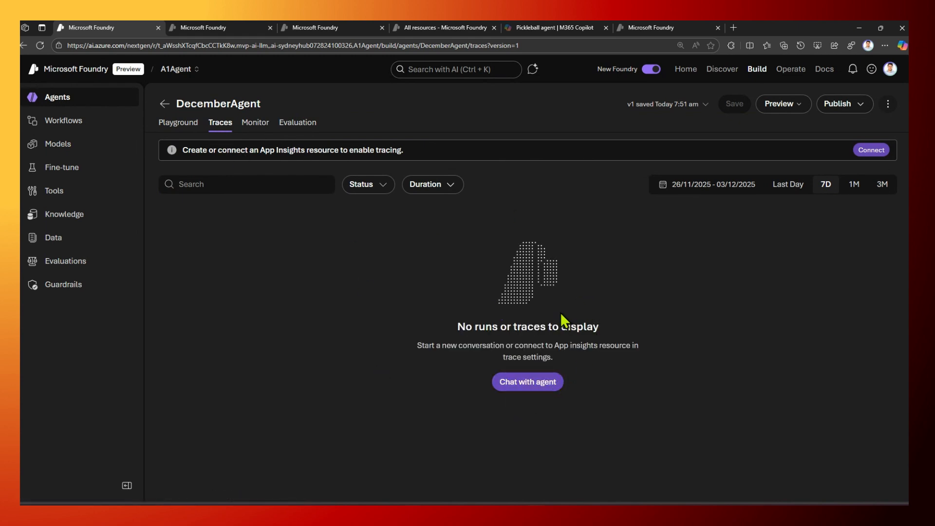
{"action": "left_click", "coordinate": [363, 184]}
{"action": "left_click", "coordinate": [195, 27]}
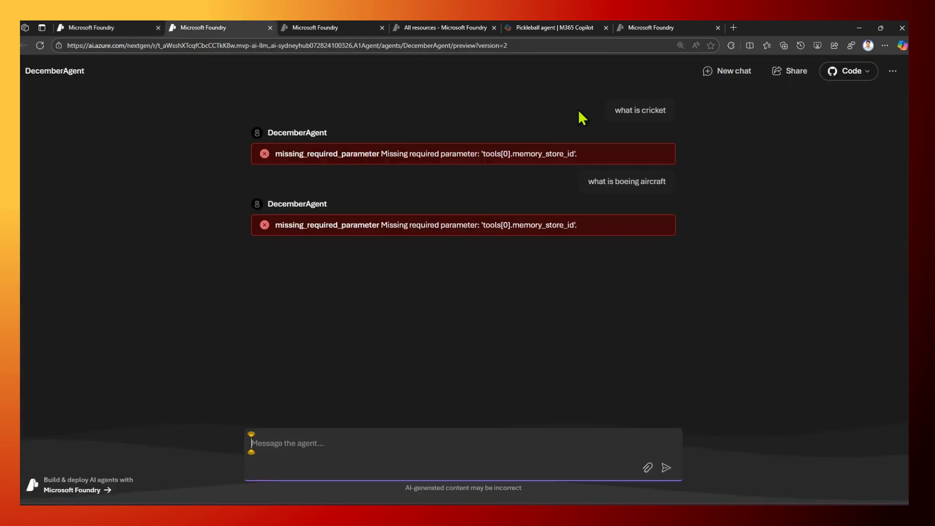
{"action": "left_click", "coordinate": [82, 28]}
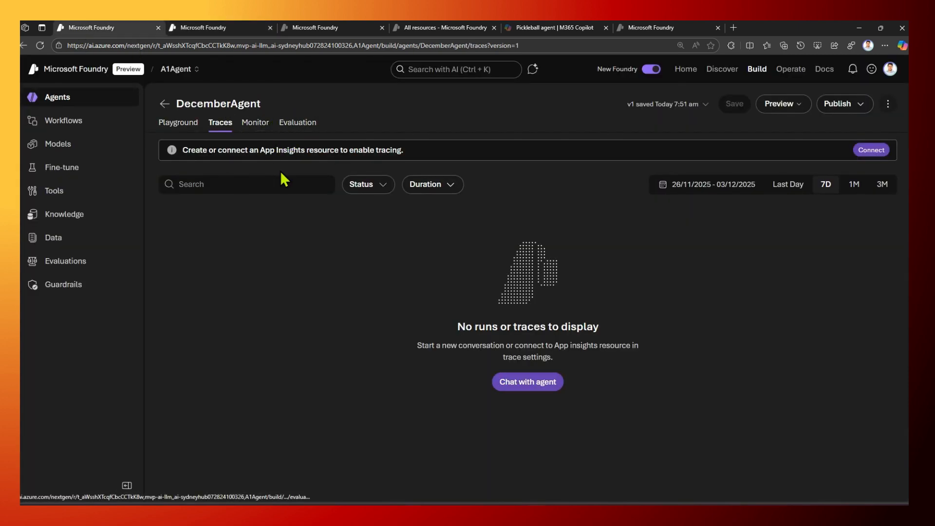
- Examine the agent's monitoring dashboard, covering agent runs, token metrics, tool calls, error rate and evaluation metrics
{"action": "left_click", "coordinate": [259, 128]}
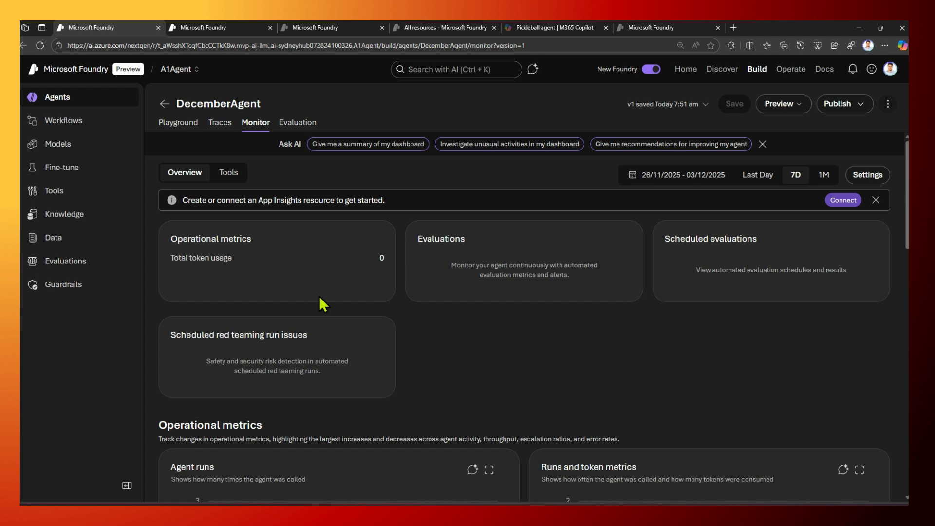
{"action": "scroll", "coordinate": [380, 370], "scroll_direction": "down", "scroll_amount": 5}
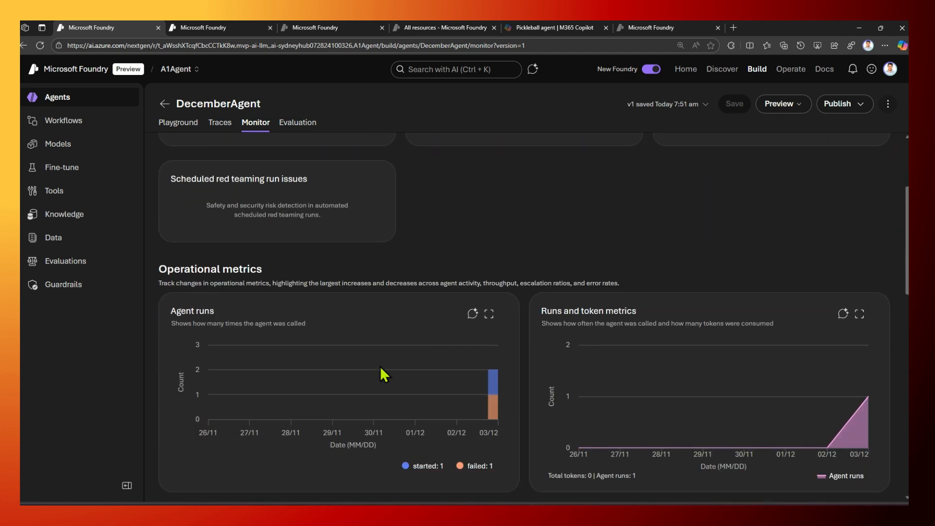
{"action": "mouse_move", "coordinate": [495, 312]}
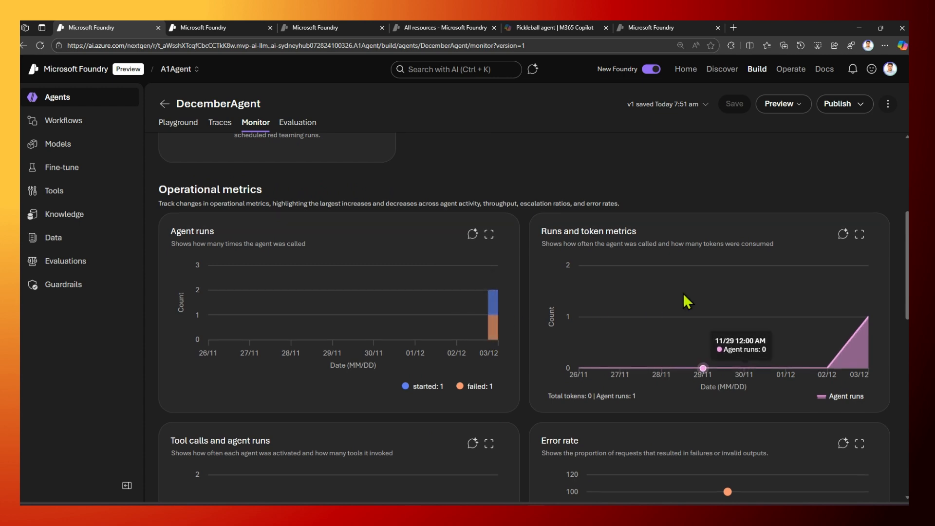
{"action": "scroll", "coordinate": [683, 293], "scroll_direction": "down", "scroll_amount": 2}
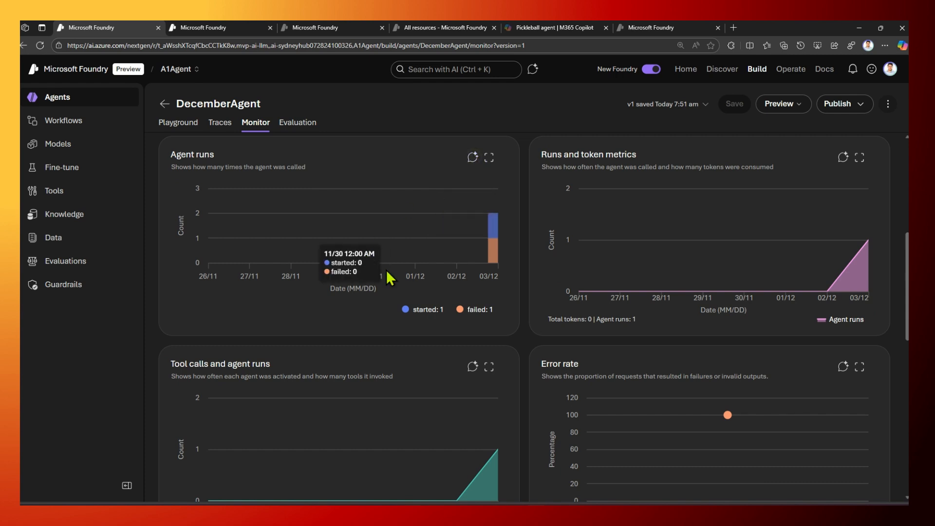
{"action": "scroll", "coordinate": [406, 394], "scroll_direction": "down", "scroll_amount": 2}
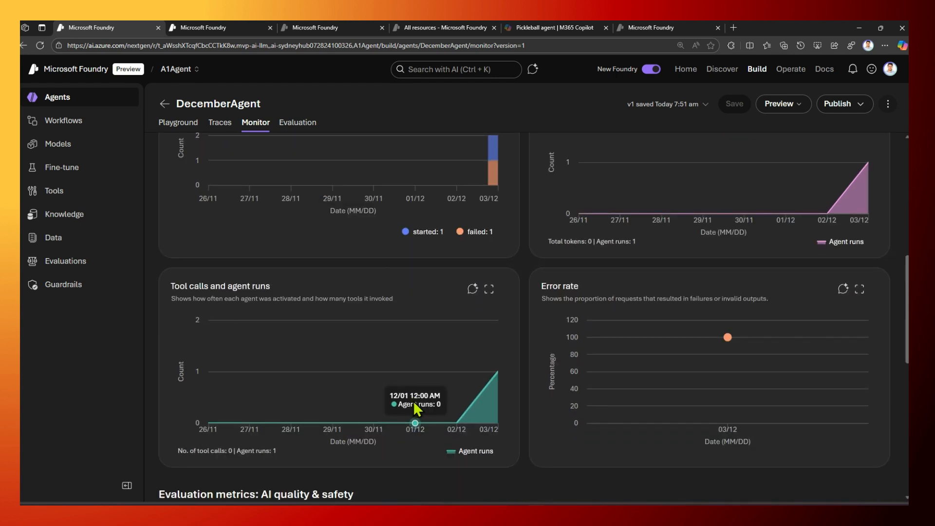
{"action": "scroll", "coordinate": [693, 368], "scroll_direction": "down", "scroll_amount": 3}
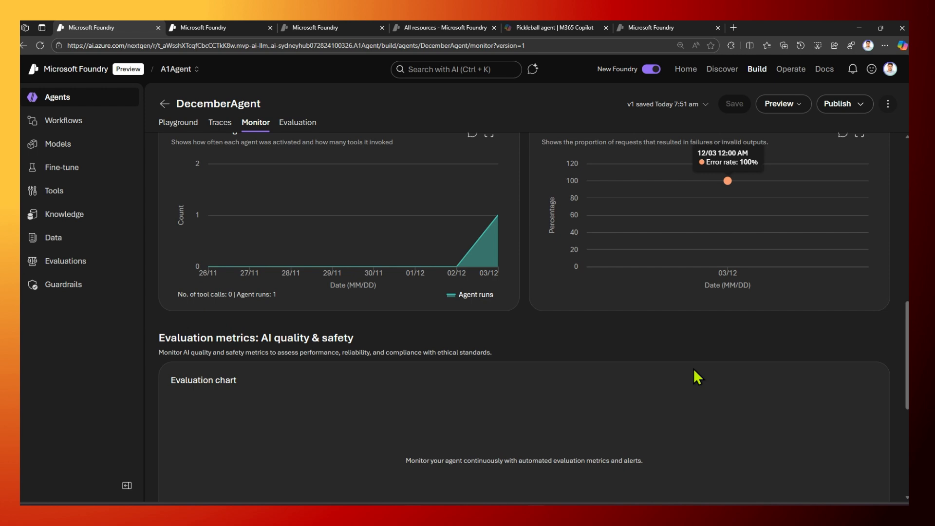
{"action": "scroll", "coordinate": [628, 343], "scroll_direction": "up", "scroll_amount": 10}
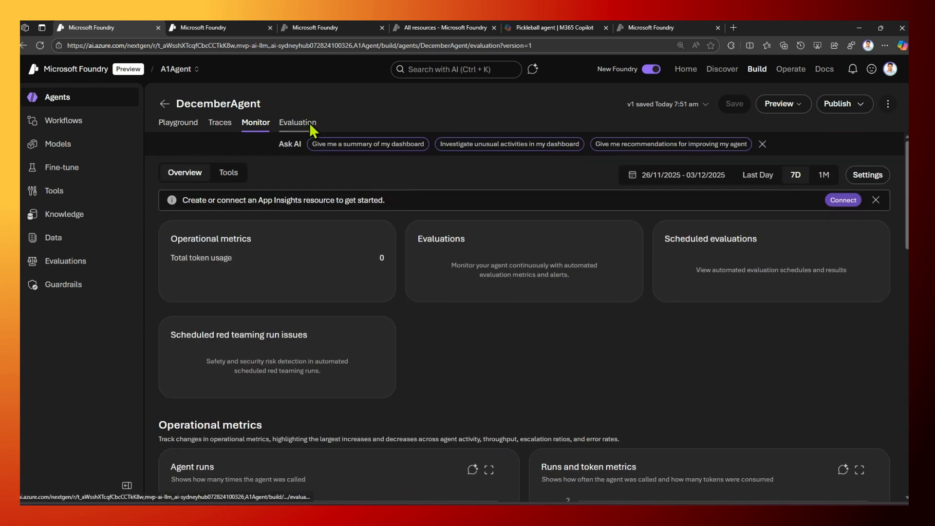
- Review the agent's automatic and human evaluation options and the scoring methods of a new human evaluation template, then cancel the template
{"action": "left_click", "coordinate": [309, 127]}
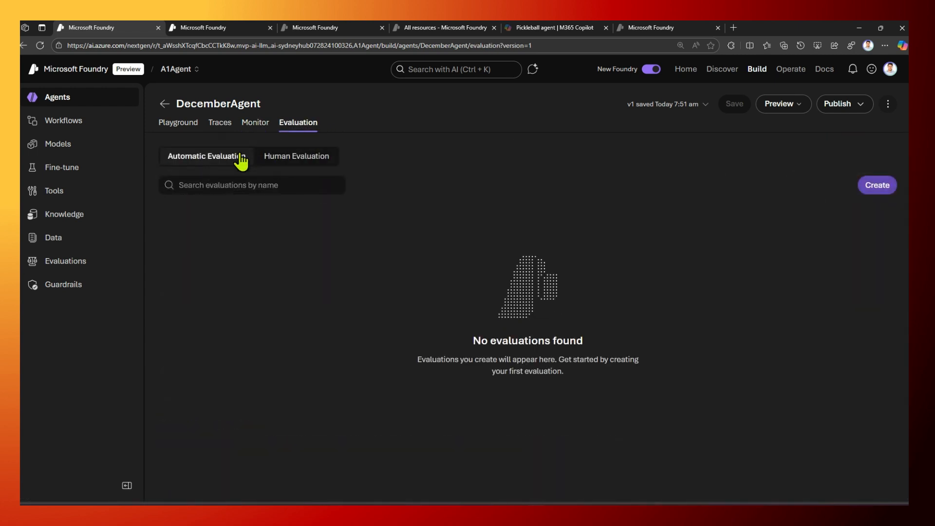
{"action": "left_click", "coordinate": [319, 160]}
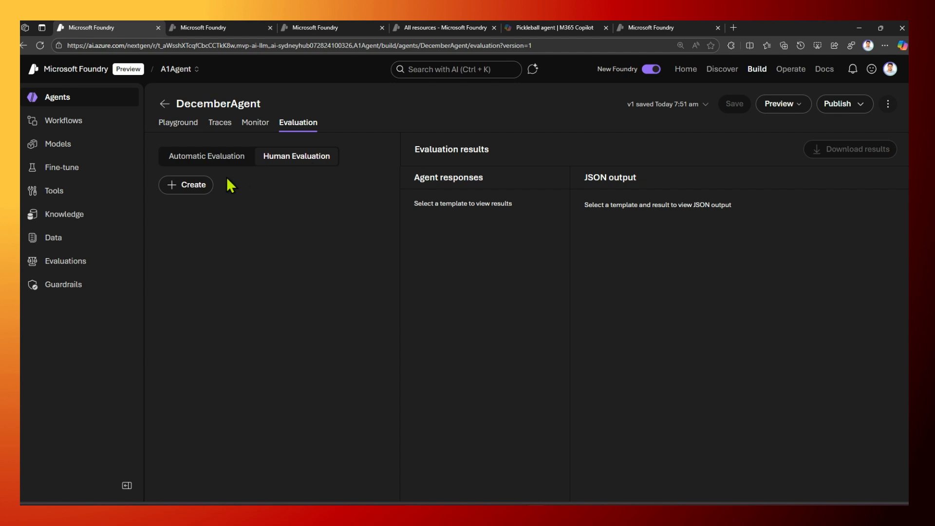
{"action": "left_click", "coordinate": [185, 190]}
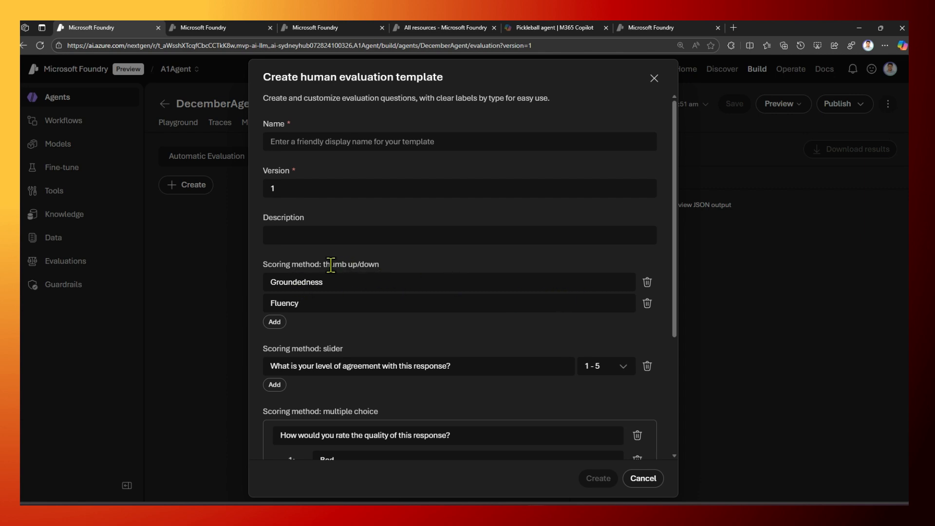
{"action": "left_click", "coordinate": [275, 322]}
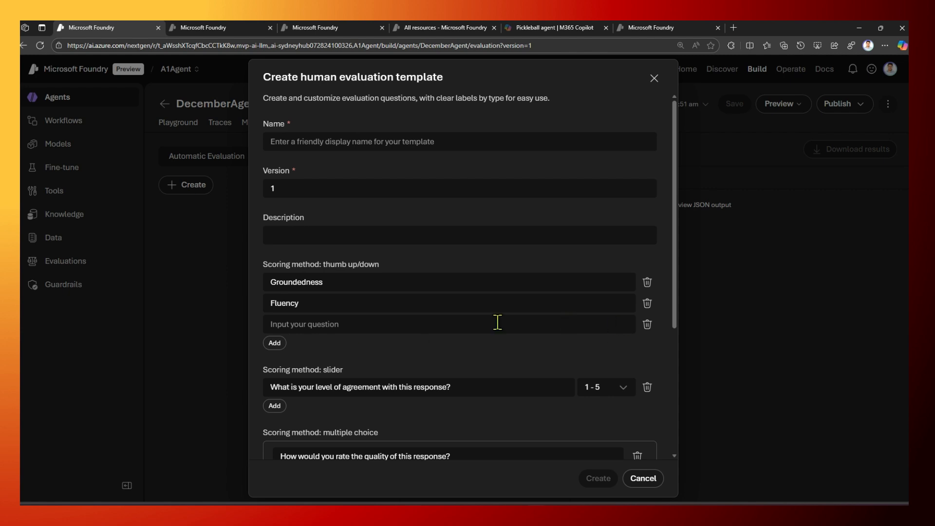
{"action": "scroll", "coordinate": [423, 360], "scroll_direction": "down", "scroll_amount": 2}
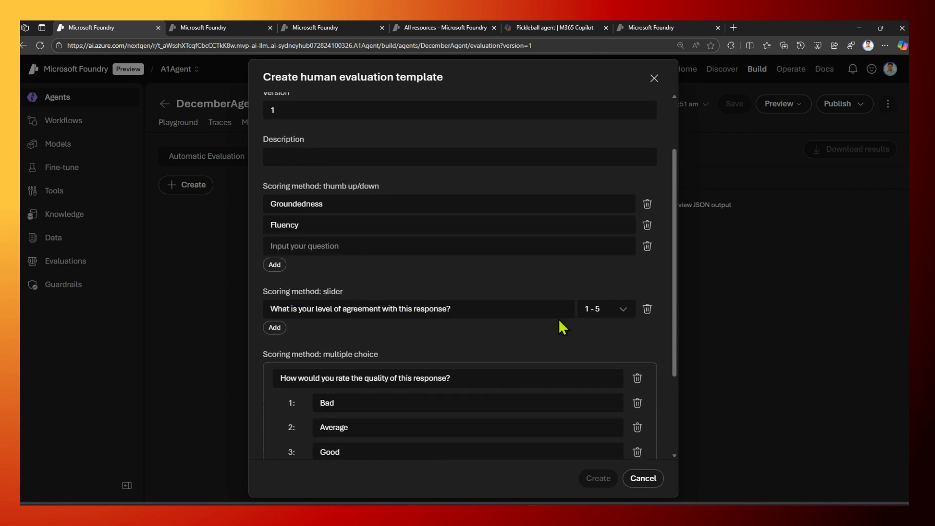
{"action": "left_click", "coordinate": [612, 315]}
{"action": "left_click", "coordinate": [616, 332]}
{"action": "scroll", "coordinate": [343, 356], "scroll_direction": "down", "scroll_amount": 2}
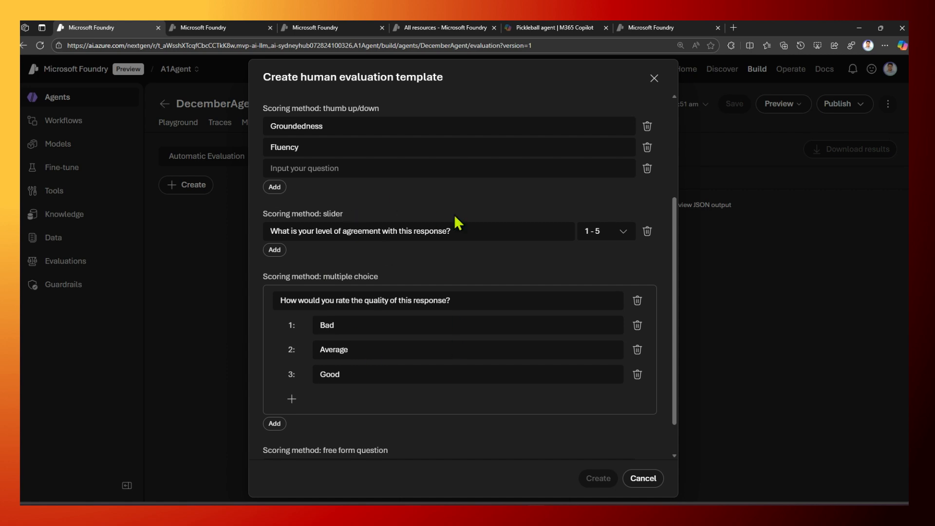
{"action": "scroll", "coordinate": [553, 436], "scroll_direction": "down", "scroll_amount": 1}
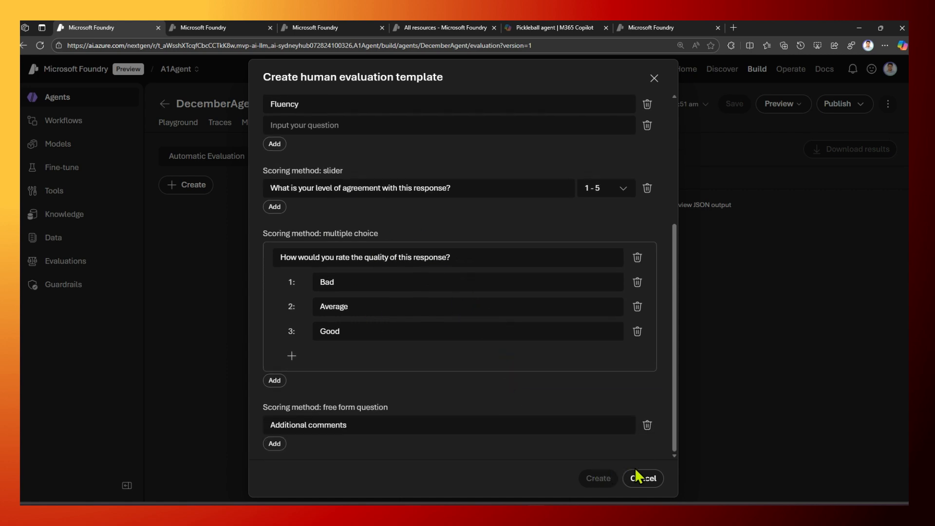
{"action": "left_click", "coordinate": [644, 481]}
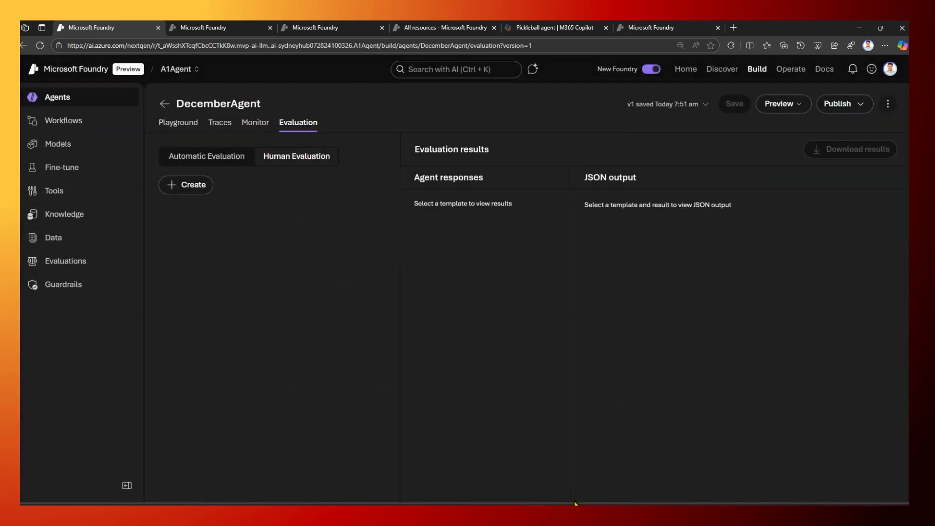